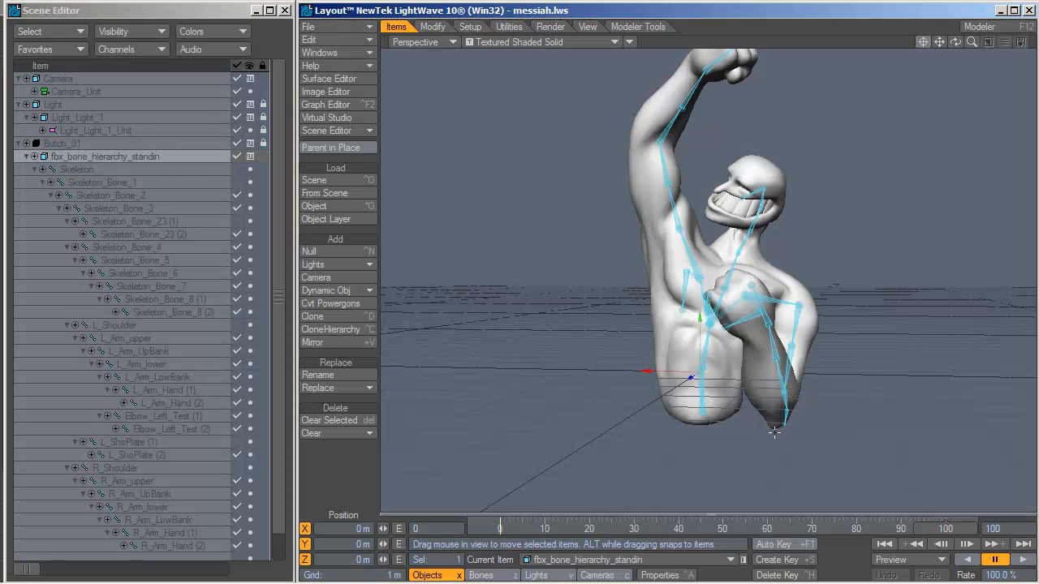
Step: Play the character animation, pause it at frame 75 and view the flexed arms from a new angle
click(1023, 560)
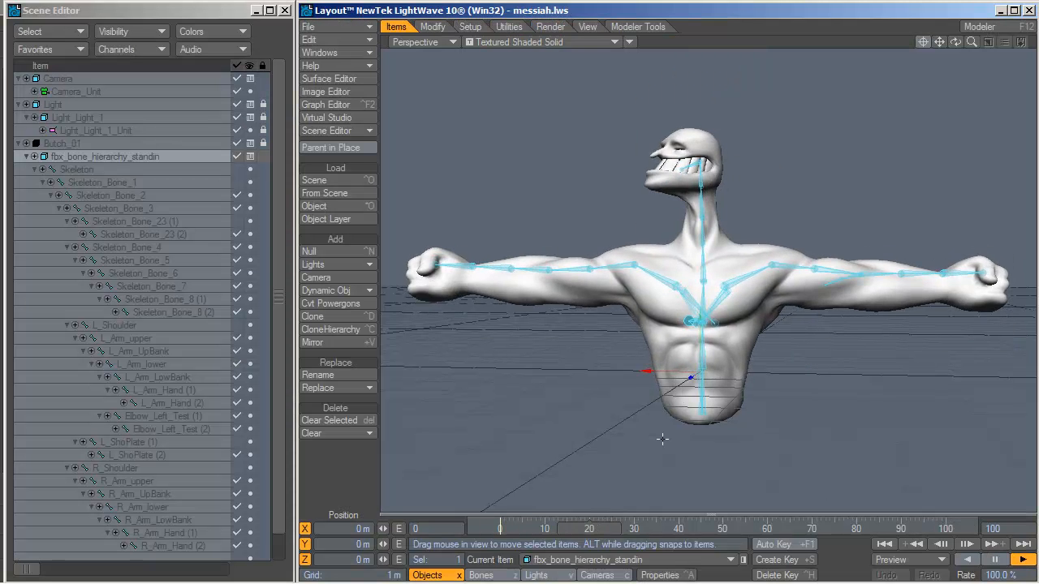
click(995, 560)
alt+drag(850, 253, 808, 312)
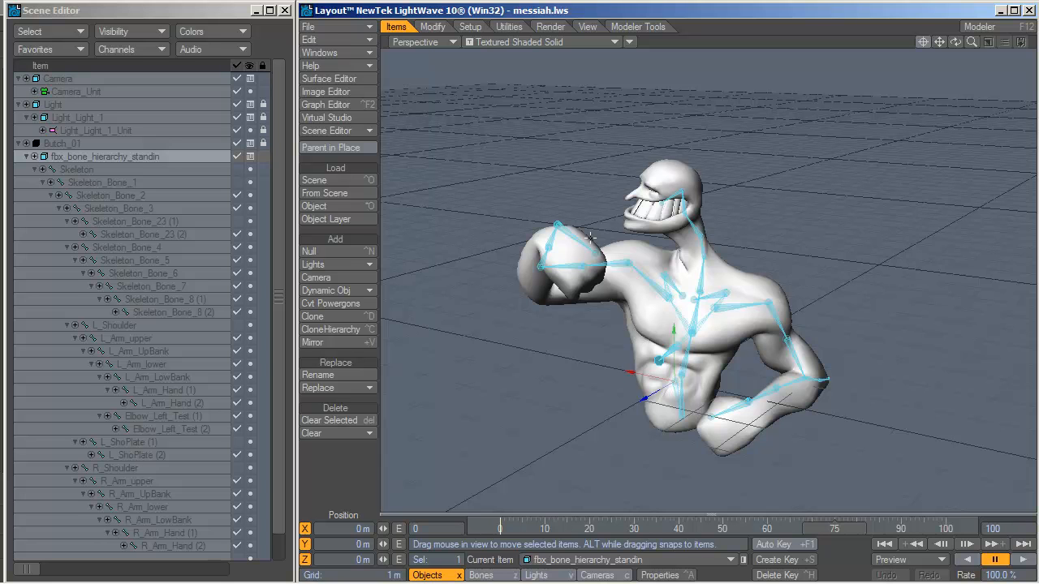
alt+drag(591, 238, 588, 218)
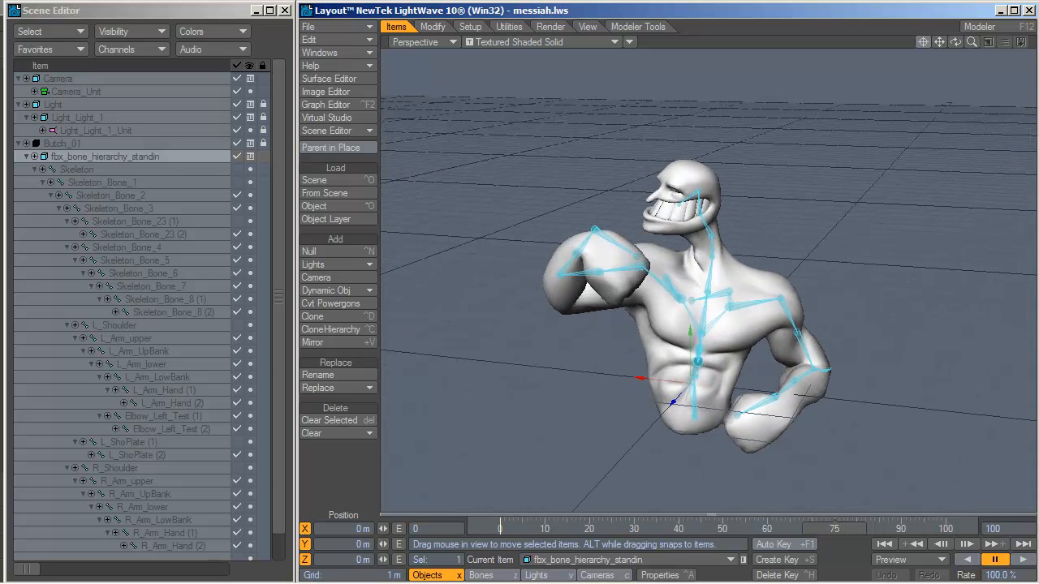
Step: Try rotating the R_Arm_Hand (1) bone at frame 75, and undo the rotation
click(595, 230)
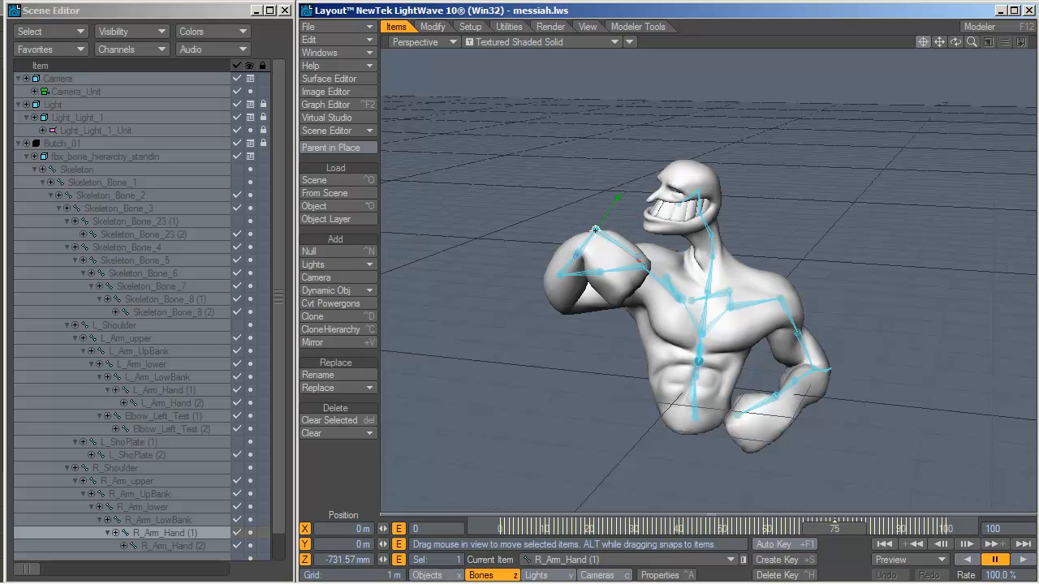
key(y)
alt+drag(595, 230, 378, 291)
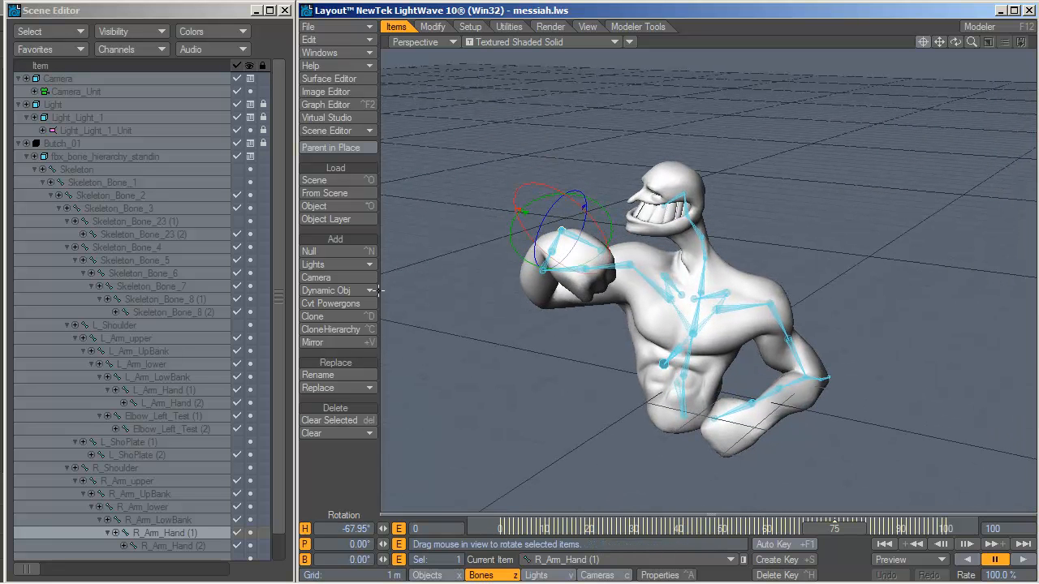
key(ctrl+z)
alt+drag(596, 236, 369, 280)
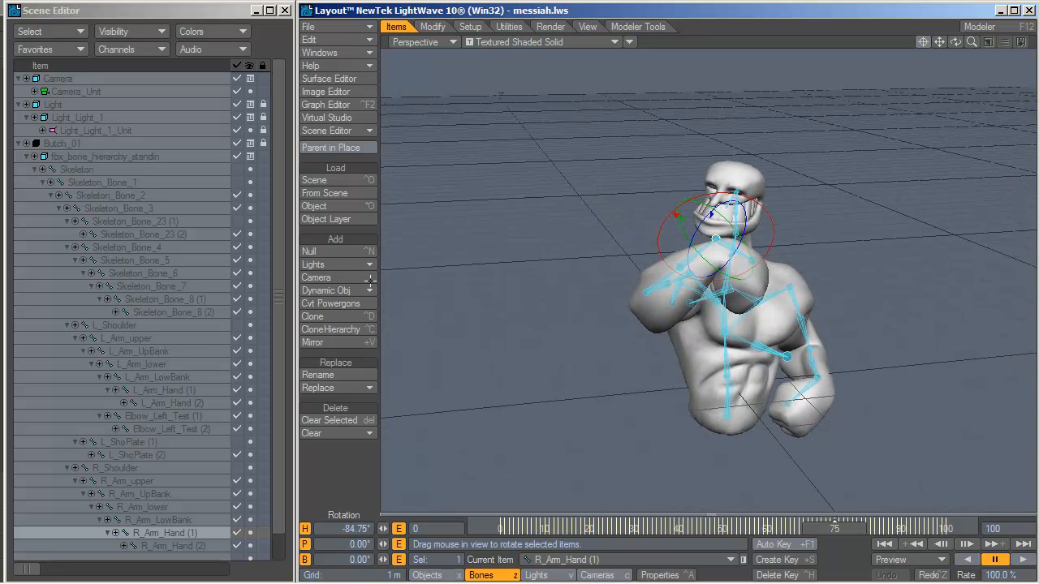
Step: Switch to Autodesk Maya 2011 and look over the imported Butch_01 character model
key(alt+Tab)
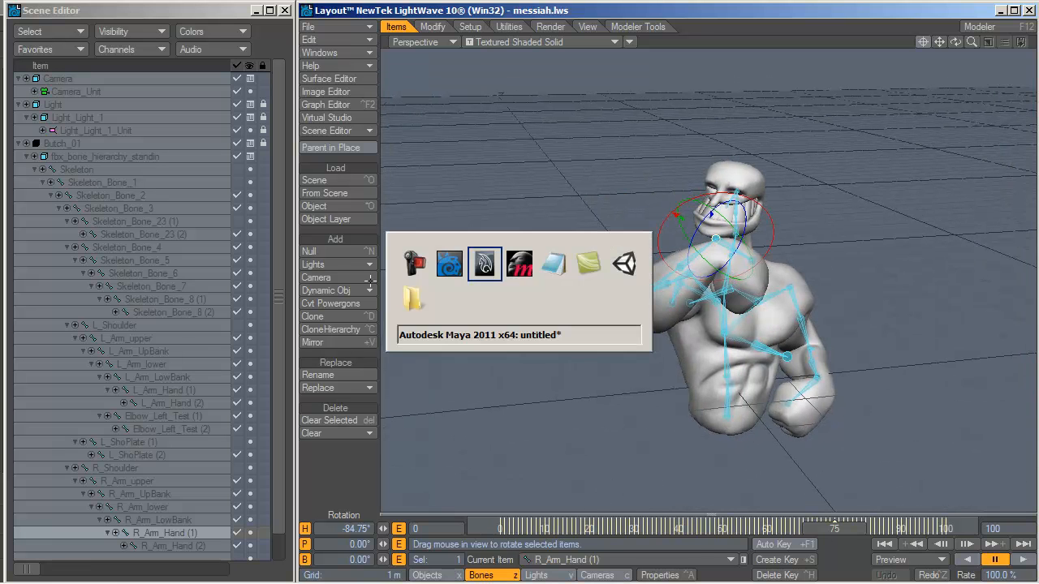
alt+drag(369, 279, 620, 354)
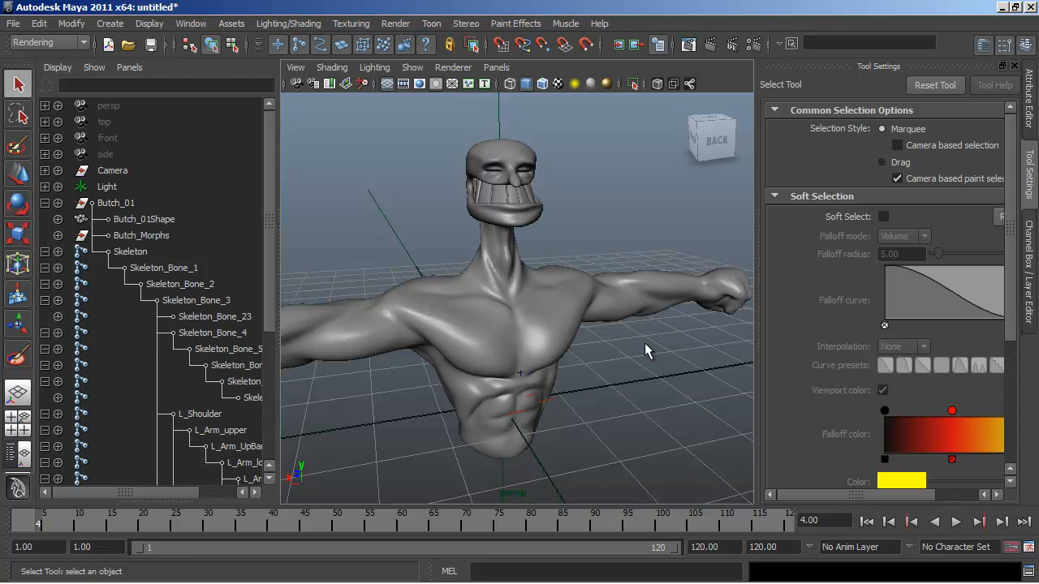
alt+drag(644, 343, 656, 361)
Step: Switch to the Unity project and play testrexscene to preview the character animation
key(alt+Tab)
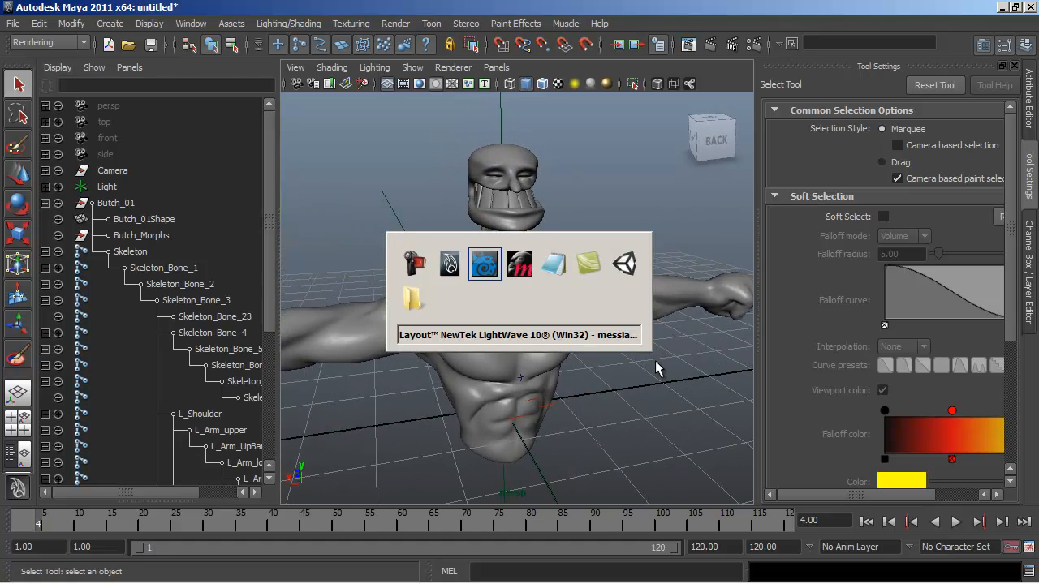
key(alt+Tab)
key(alt+Tab)
key(alt+Tab)
key(alt+Tab)
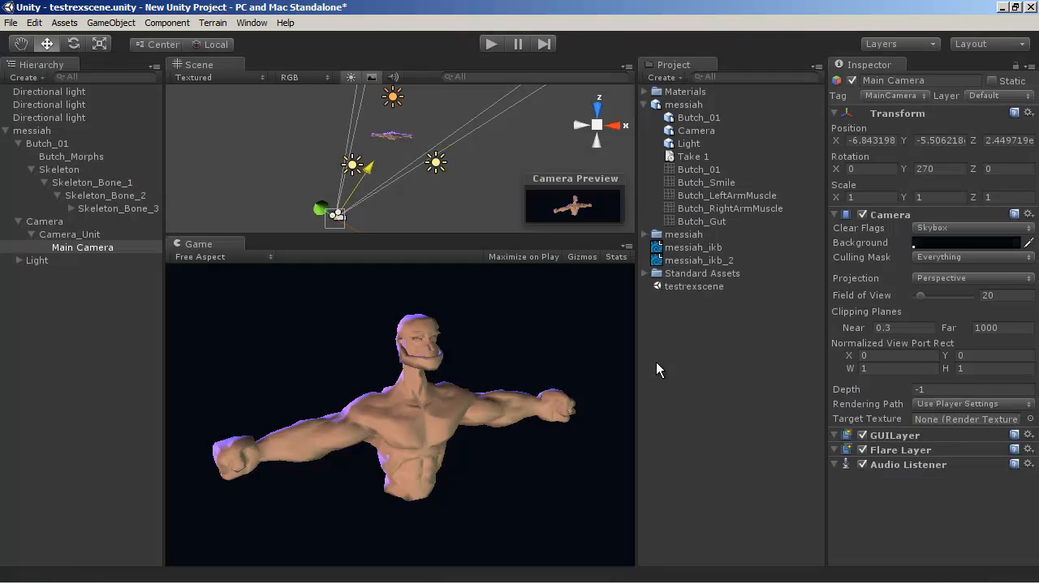
click(491, 44)
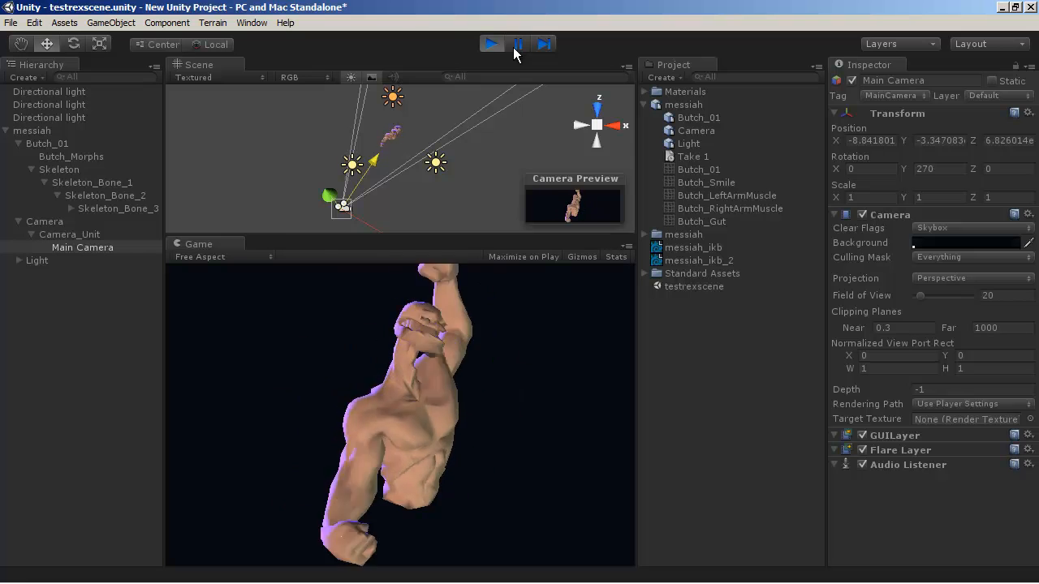
Step: Leave Unity, go to the desktop and launch messiahStudio
key(alt+Tab)
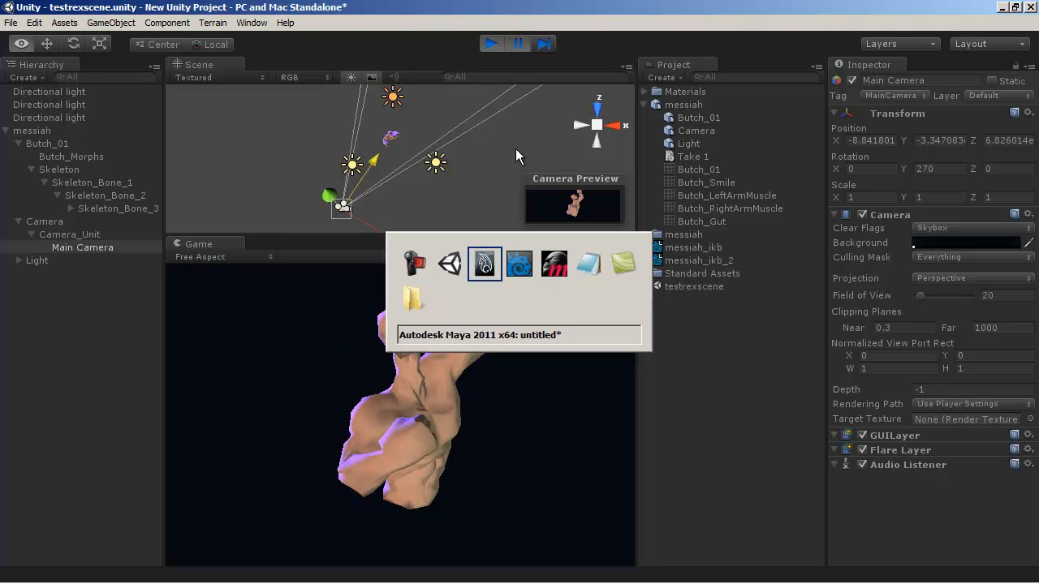
key(alt+Tab)
key(alt+Tab)
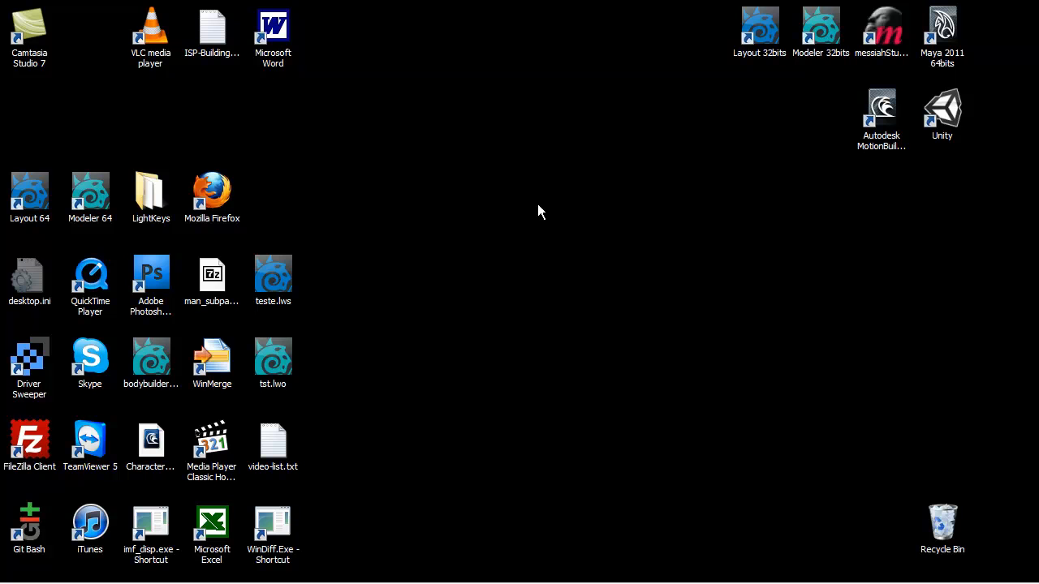
double_click(878, 34)
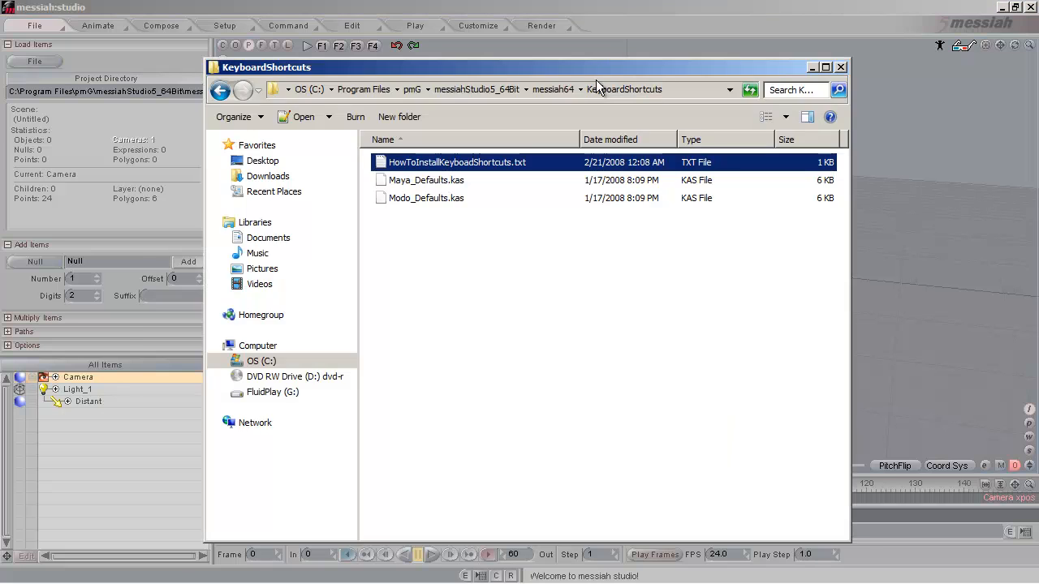
Step: Open HowToInstallKeyboadShortcuts.txt in the KeyboardShortcuts folder, read the installation instructions and close it
drag(603, 63, 629, 75)
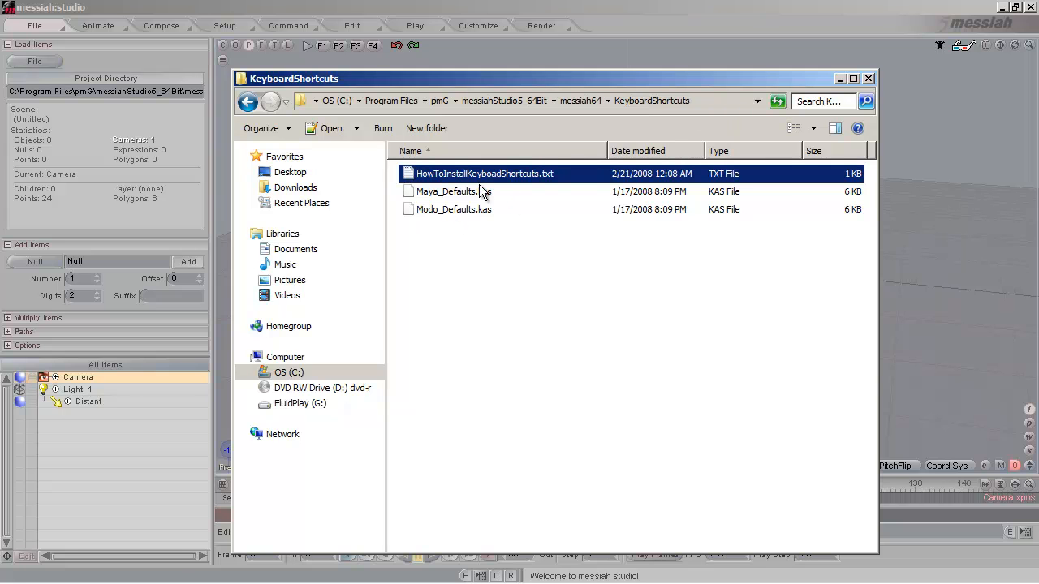
click(472, 247)
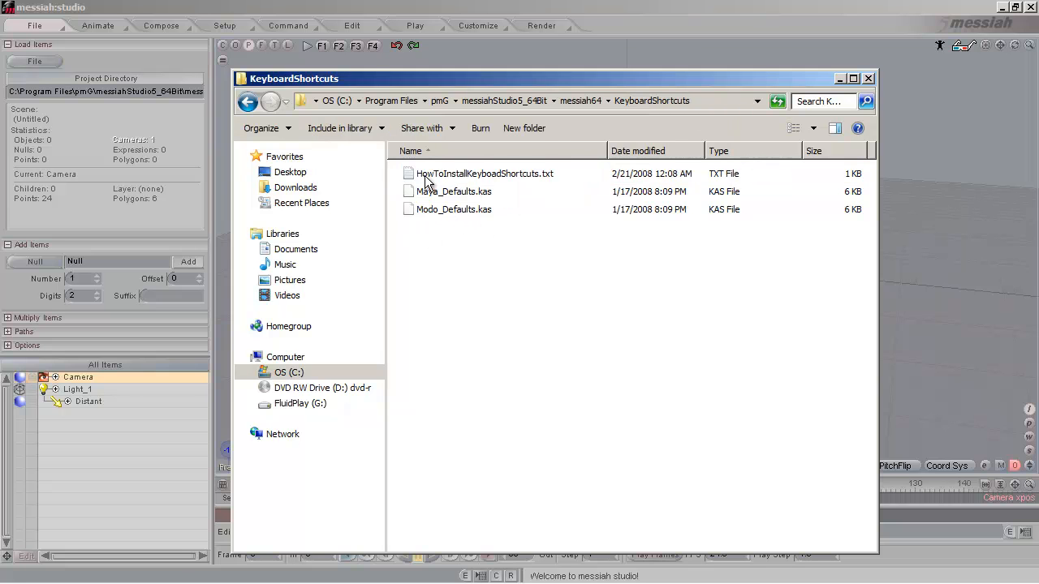
click(483, 178)
double_click(484, 175)
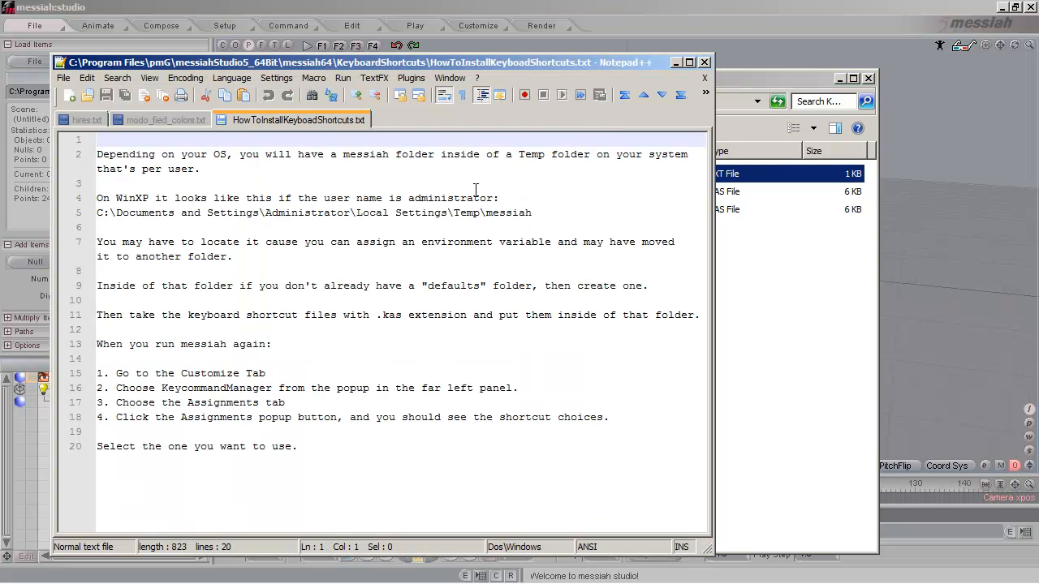
click(704, 62)
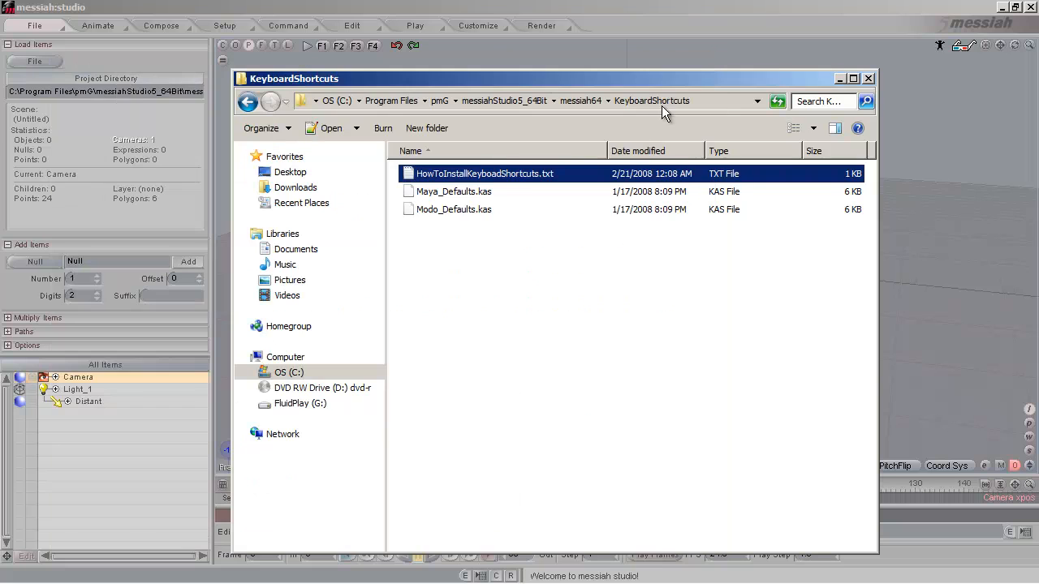
Step: Select Maya_Defaults.kas and Modo_Defaults.kas in the KeyboardShortcuts folder and copy them
drag(454, 256, 424, 196)
right_click(423, 196)
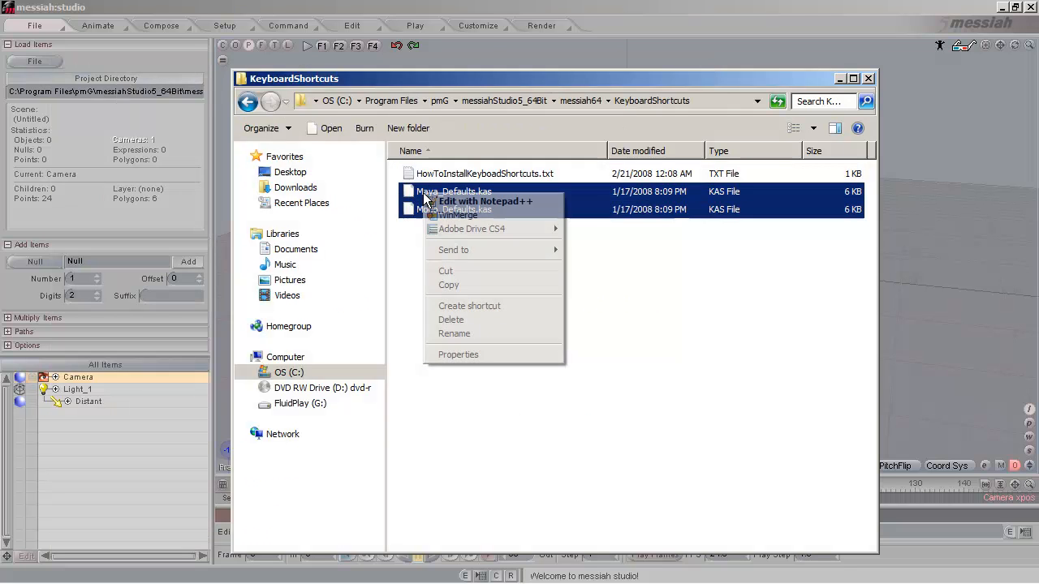
click(449, 284)
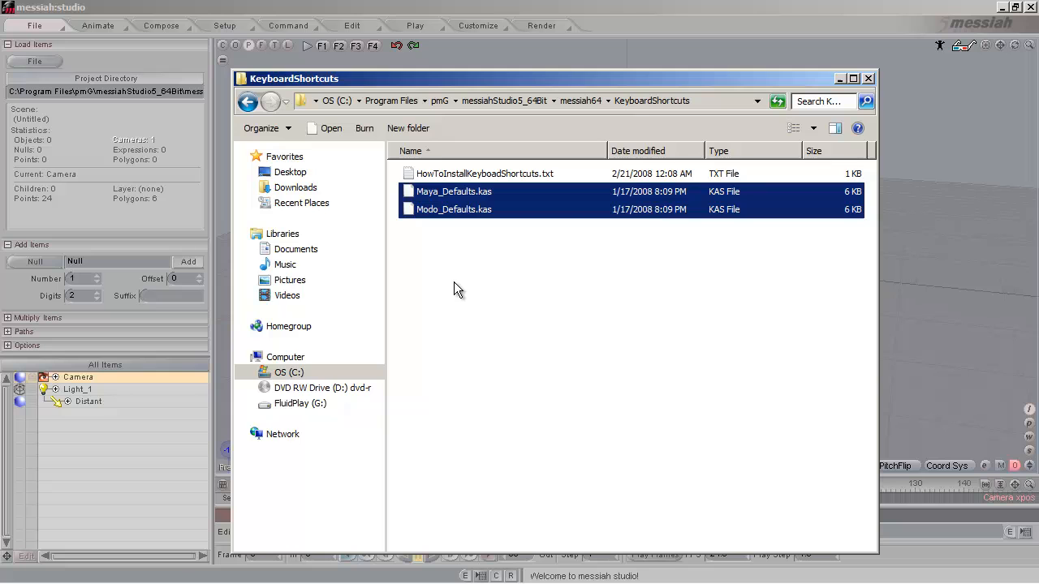
Step: Dock the KeyboardShortcuts folder window to one half of the screen and a new file browser window beside it
click(705, 100)
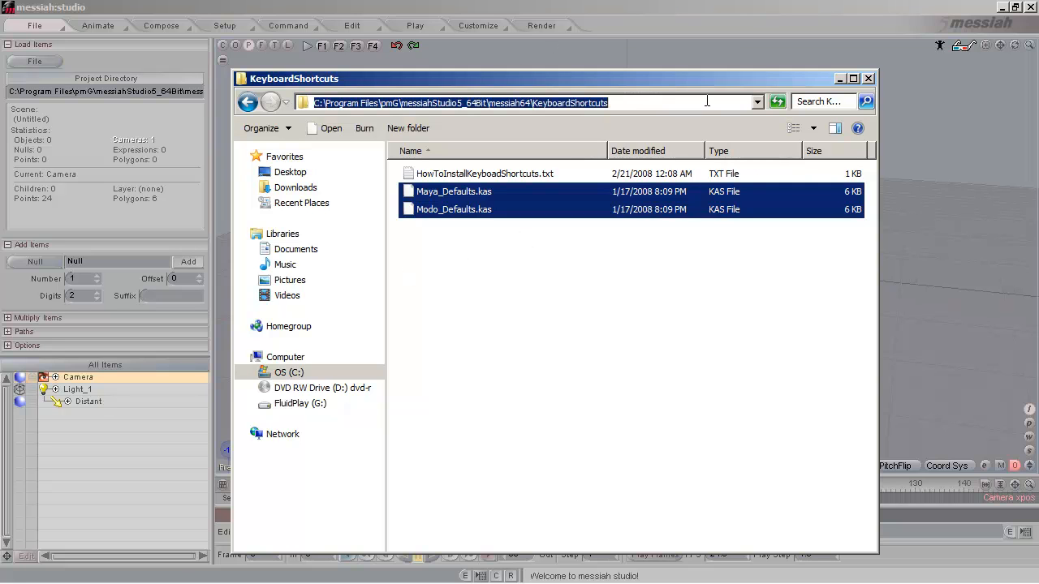
click(641, 103)
click(641, 103)
drag(639, 79, 1, 78)
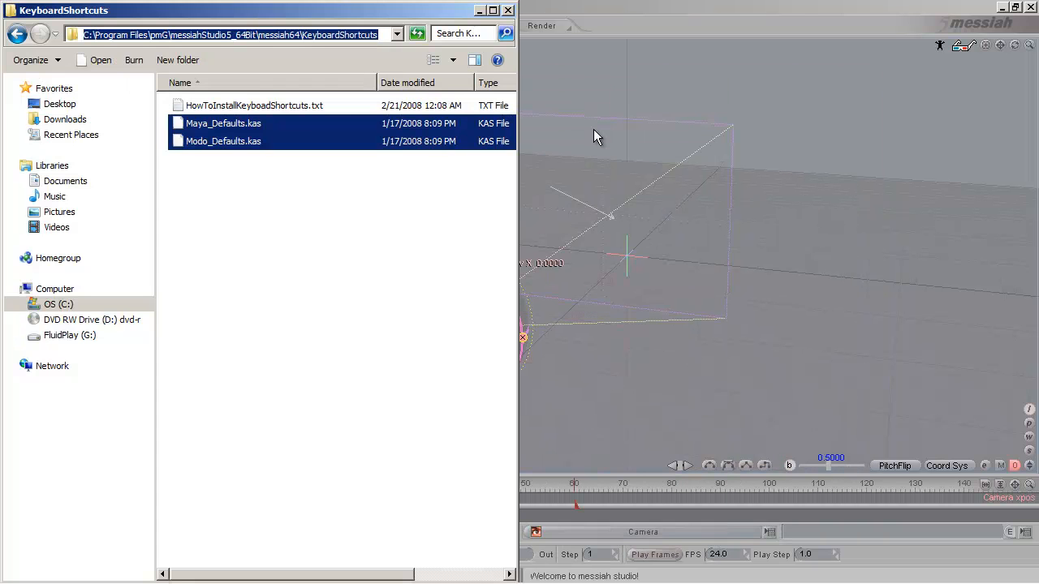
key(super+e)
drag(587, 96, 1037, 97)
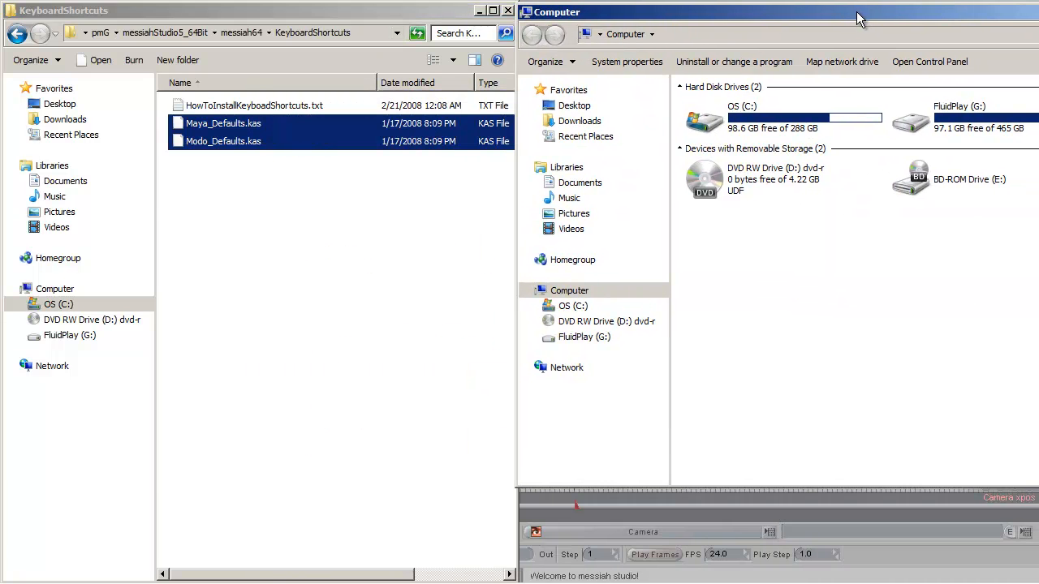
Step: Go to the user's AppData\Local\Temp\messiah\defaults folder and move Maya_Defaults.kas and Modo_Defaults.kas into it
click(719, 36)
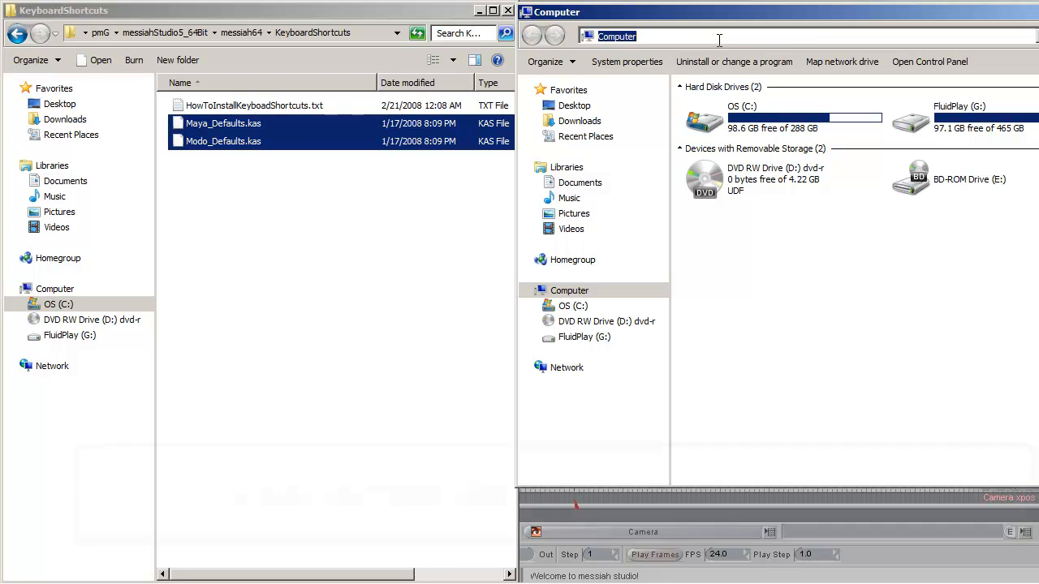
key(ctrl+v)
key(Return)
drag(274, 164, 808, 189)
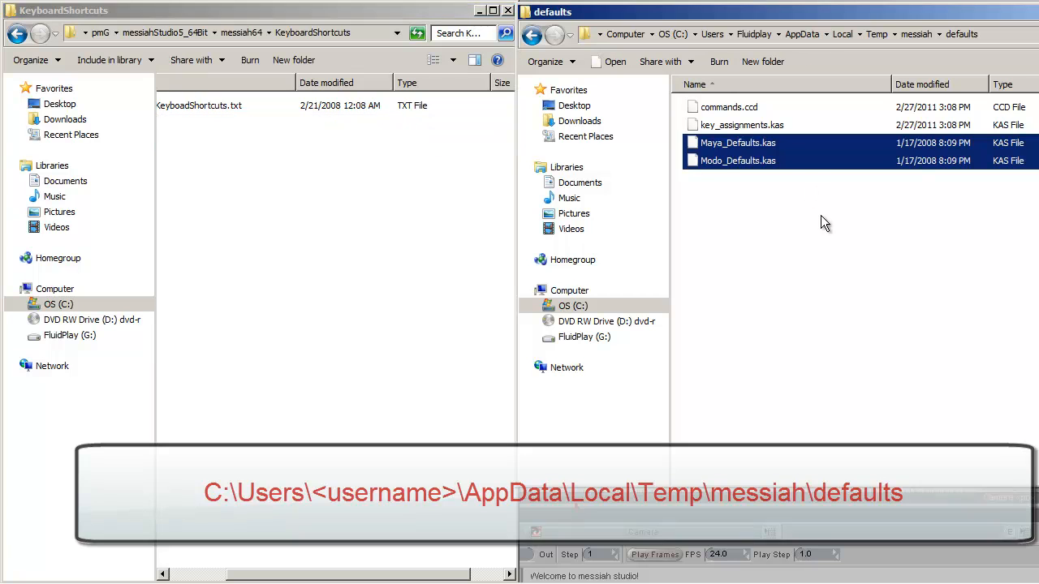
click(820, 215)
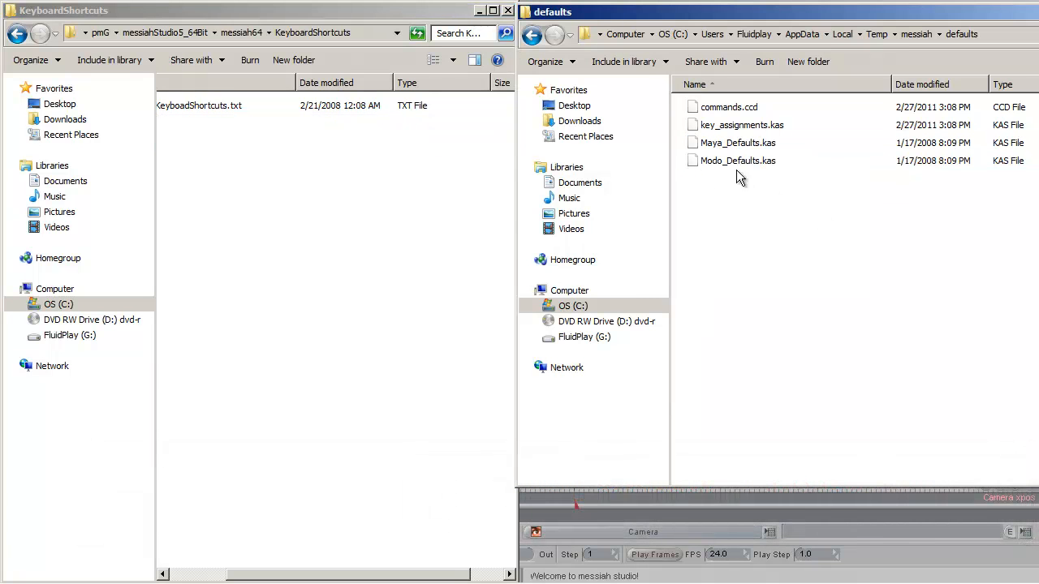
Step: Close both folder windows and return to messiah:studio
double_click(856, 14)
click(829, 89)
click(641, 29)
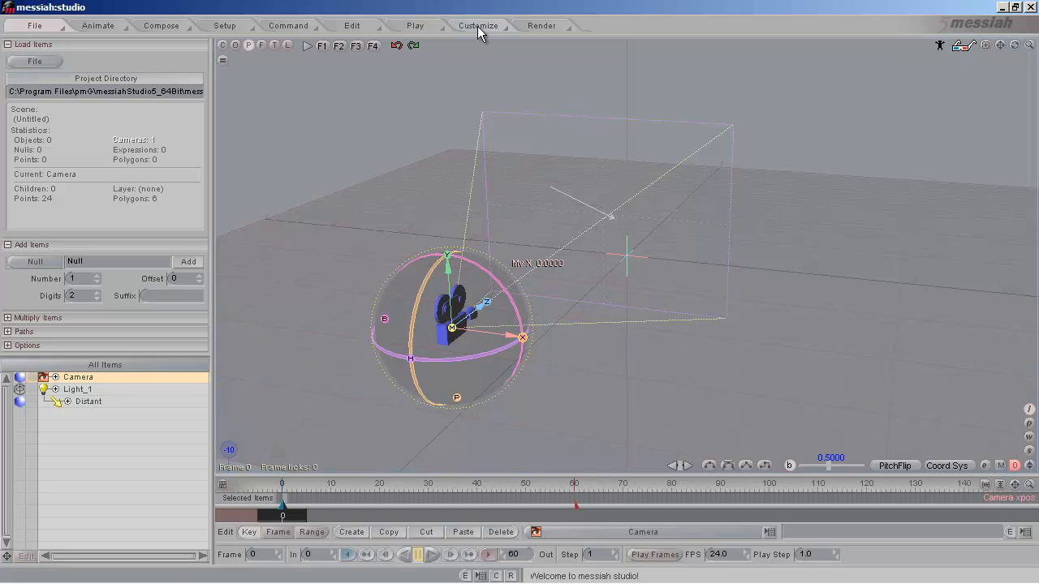
Step: Show the Customize settings and set the GUI style to Trek
click(478, 26)
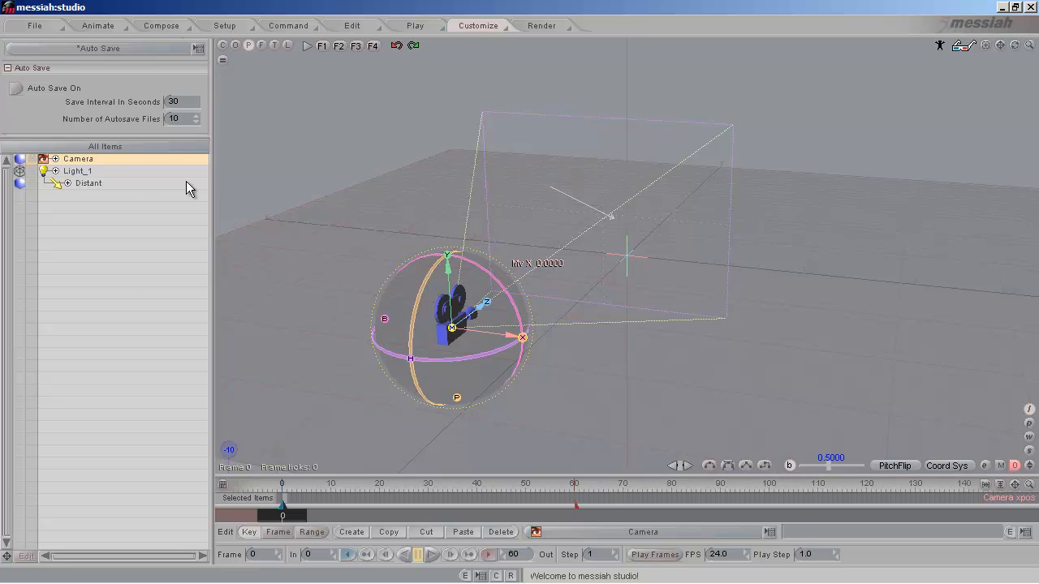
click(488, 26)
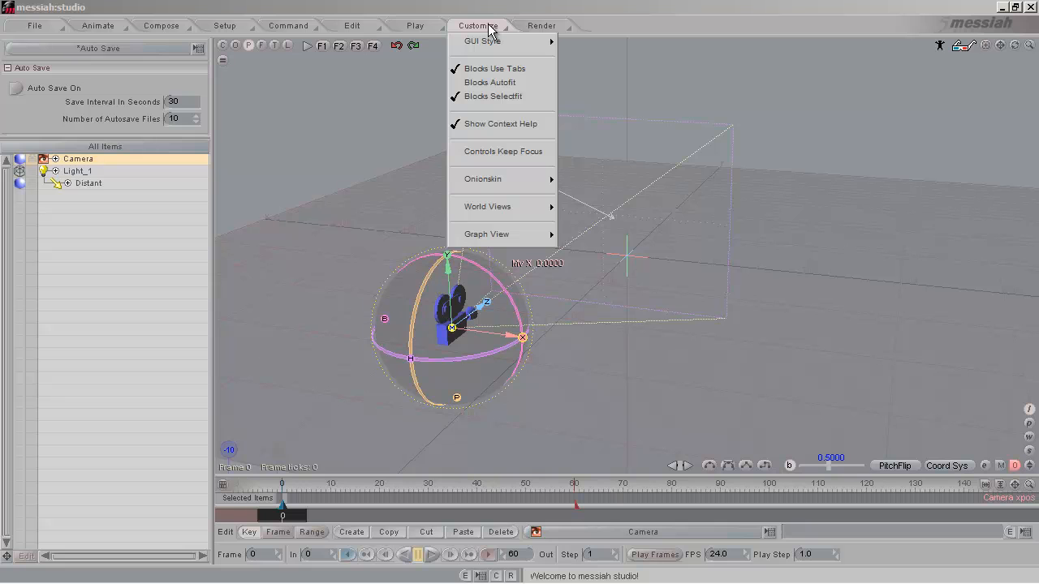
mouse_move(494, 44)
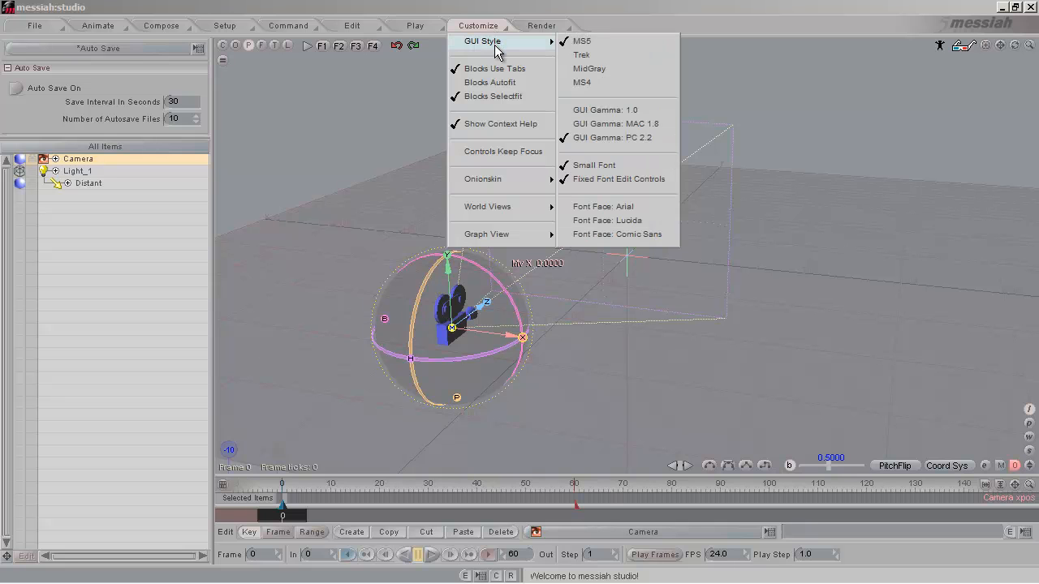
click(596, 55)
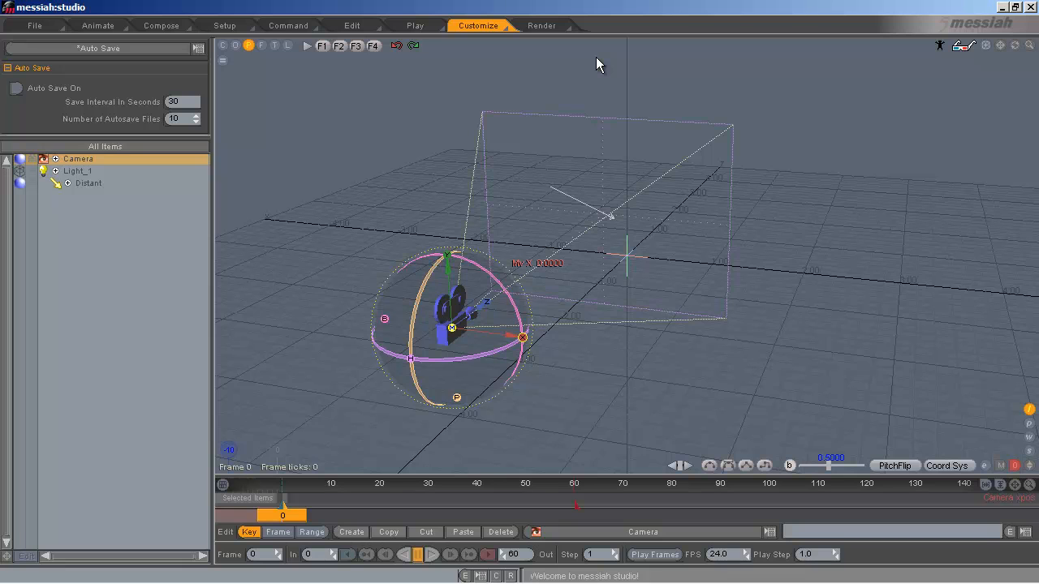
Step: Switch the Customize tool from Auto Save to the KeyCommand Manager
click(104, 47)
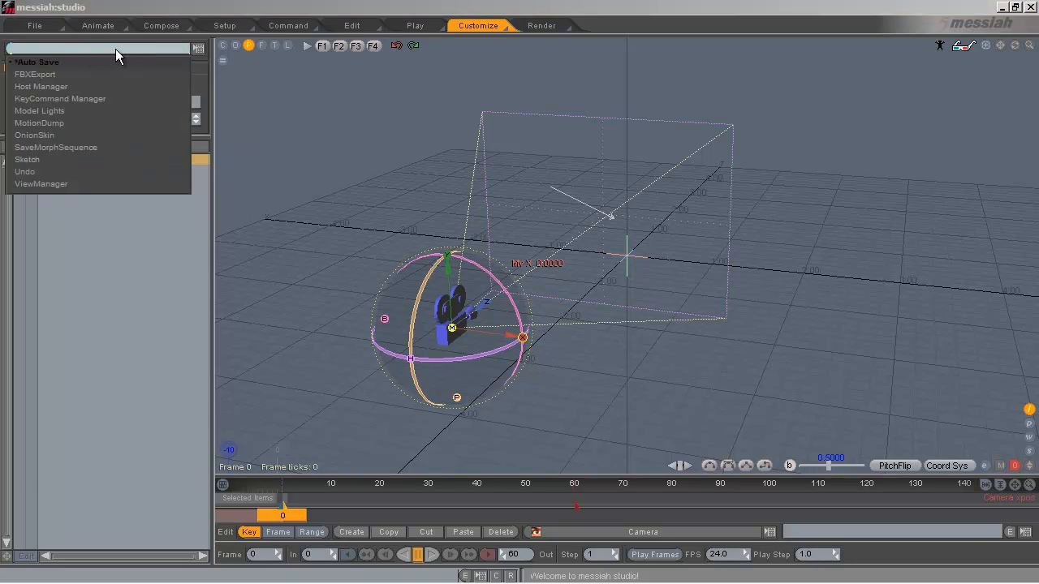
click(115, 48)
click(197, 49)
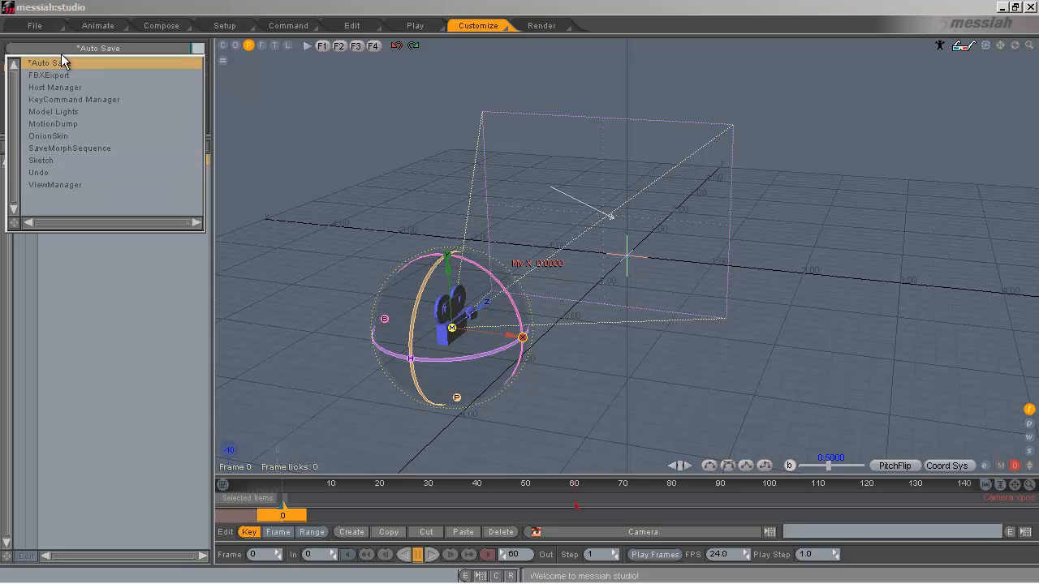
click(90, 99)
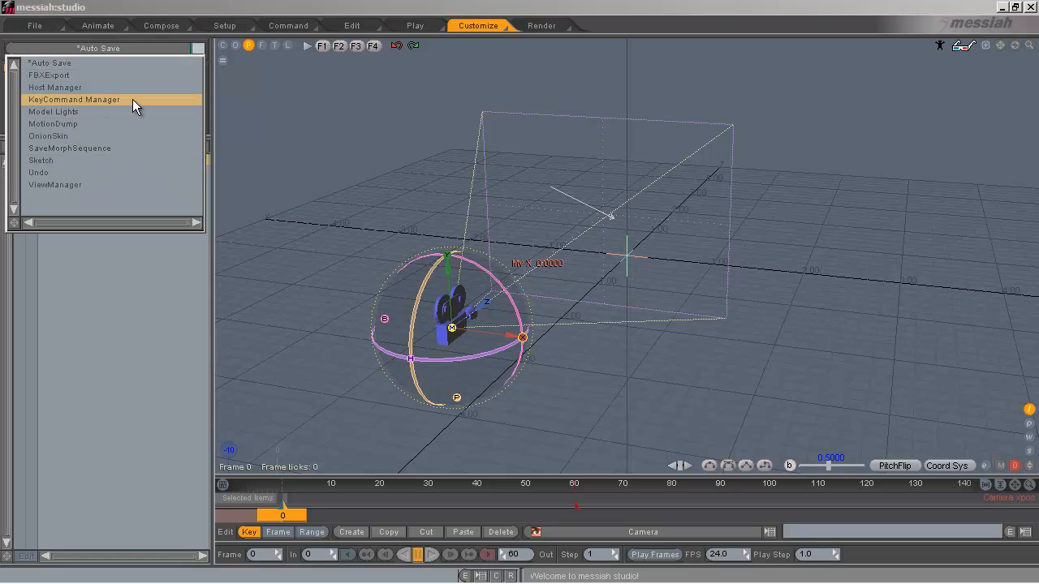
click(87, 99)
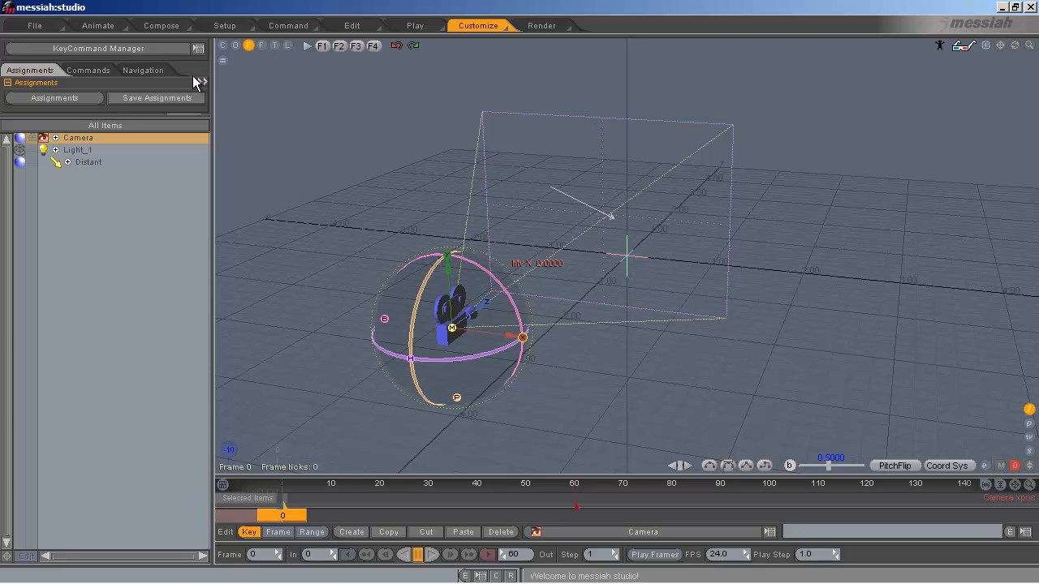
Step: Load the Maya_Defaults key assignments in the KeyCommand Manager and confirm loading them
click(43, 100)
click(43, 101)
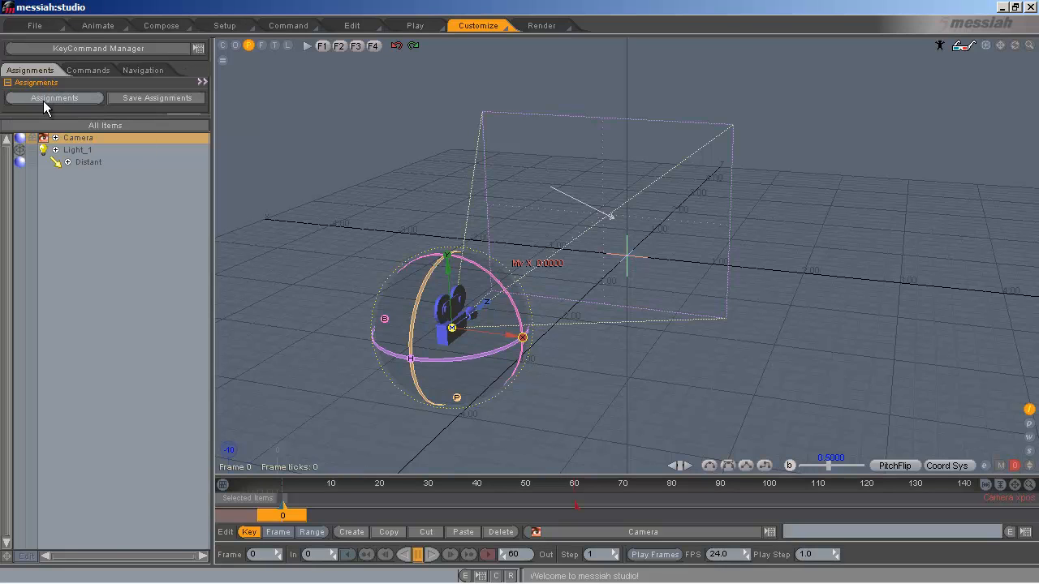
click(43, 101)
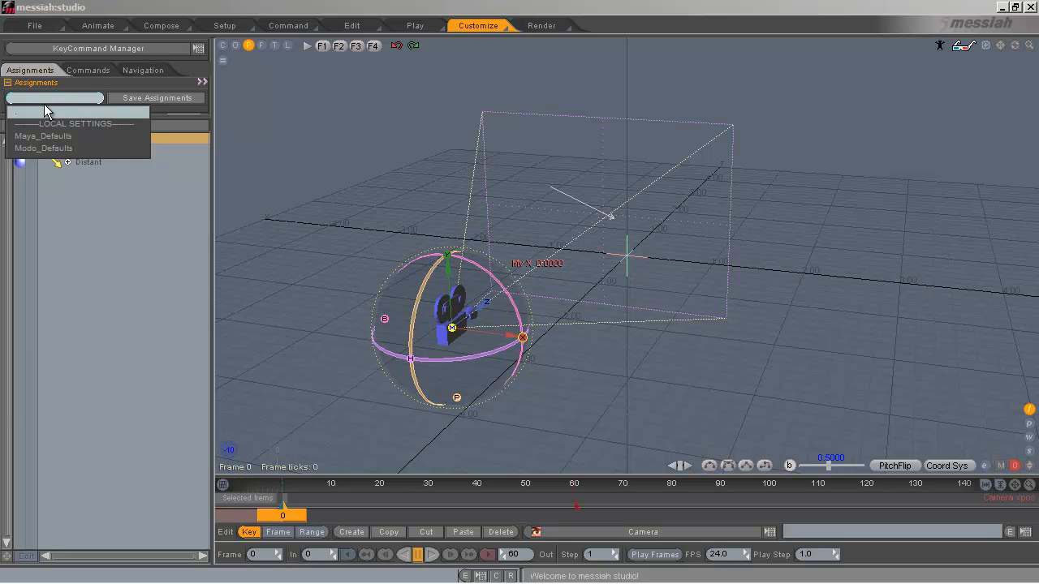
click(38, 135)
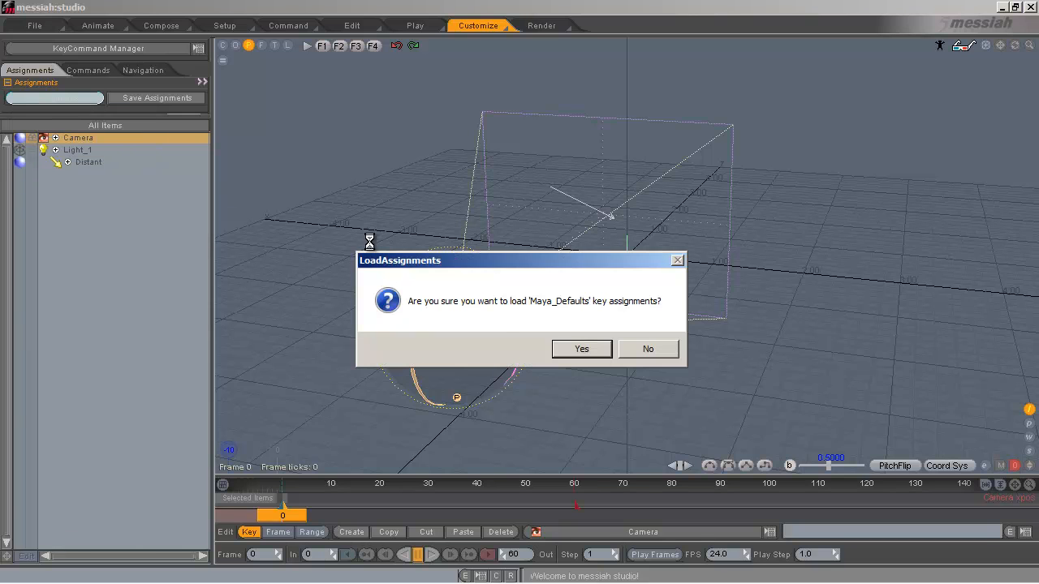
click(581, 350)
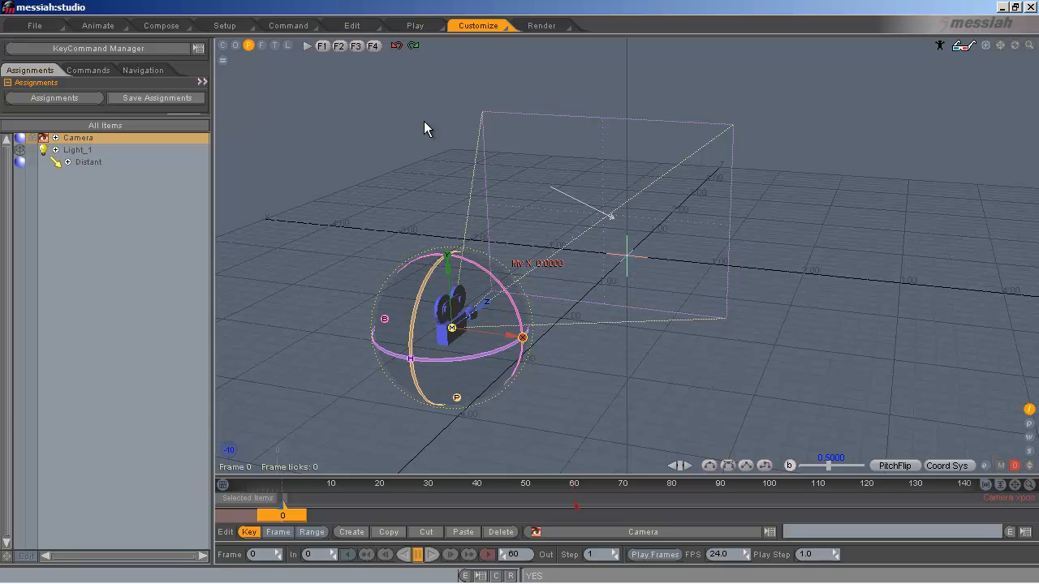
Step: Try the Maya-style navigation by orbiting, panning and zooming the perspective view around the camera
alt+drag(648, 339, 510, 307)
alt+middle_drag(511, 307, 556, 293)
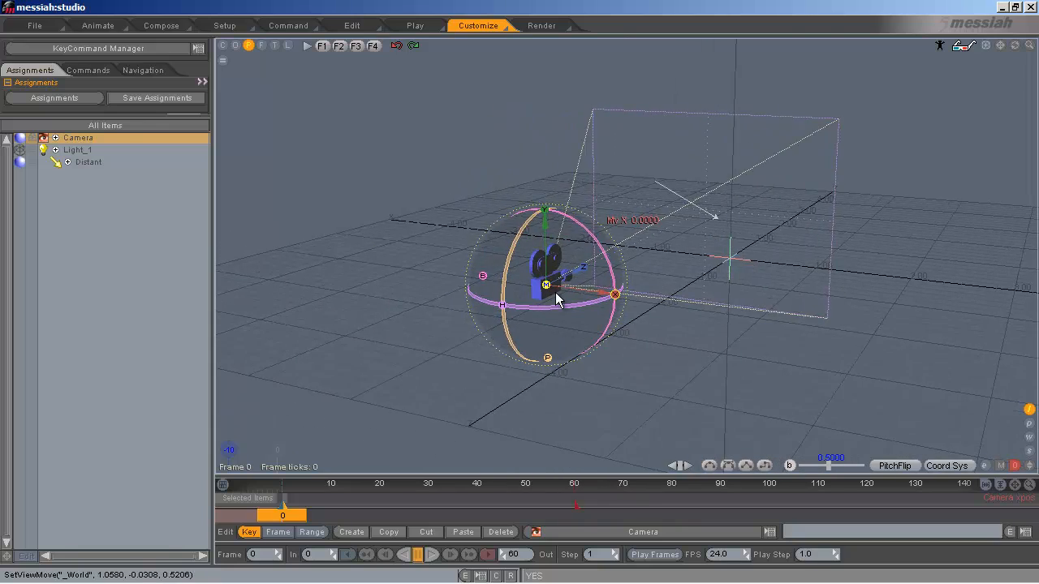
alt+drag(503, 294, 526, 293)
alt+right_drag(660, 345, 642, 331)
alt+drag(636, 334, 703, 178)
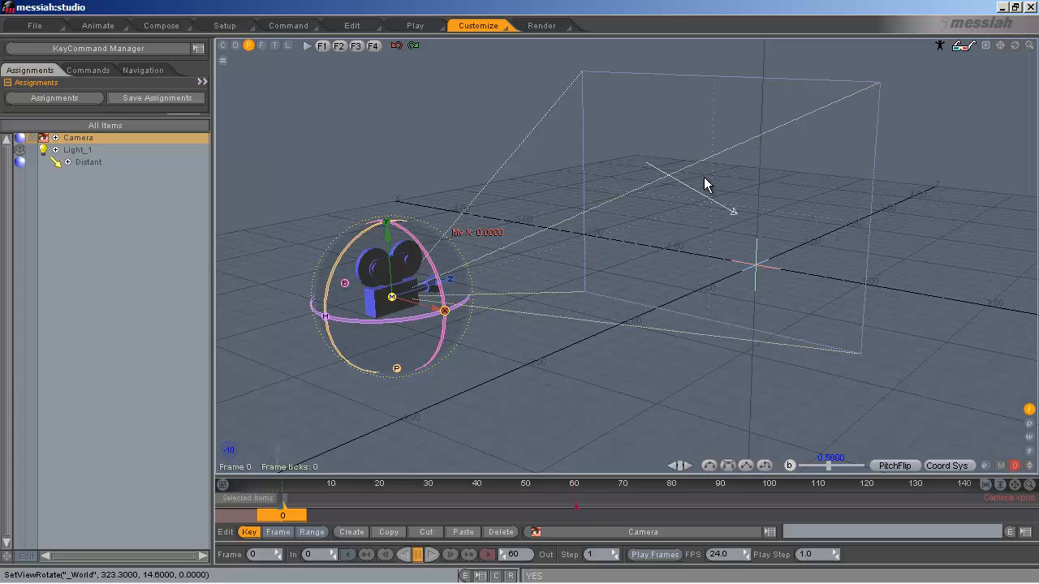
Step: Save the current configuration and confirm the save
click(35, 27)
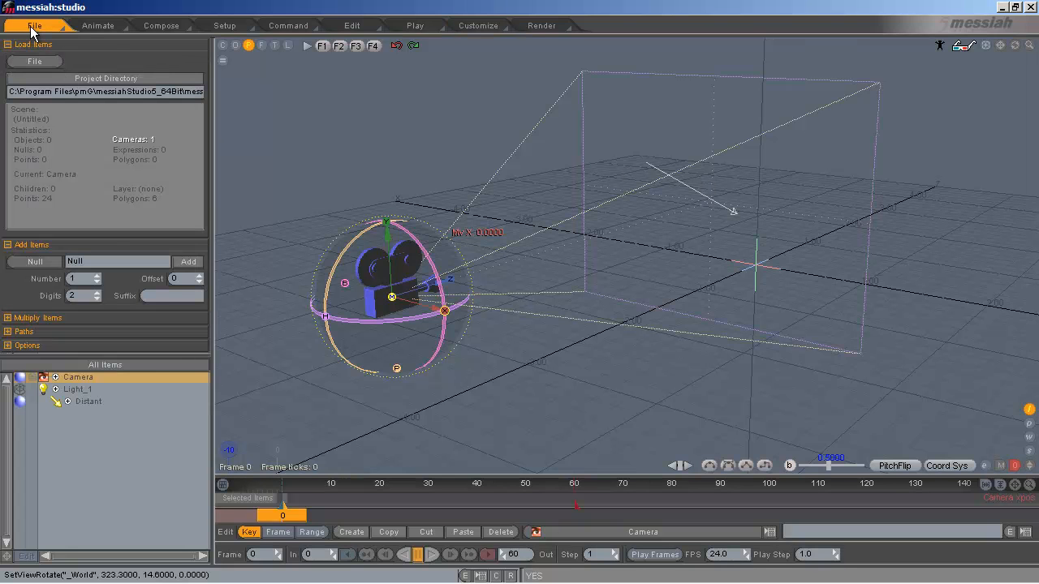
click(32, 31)
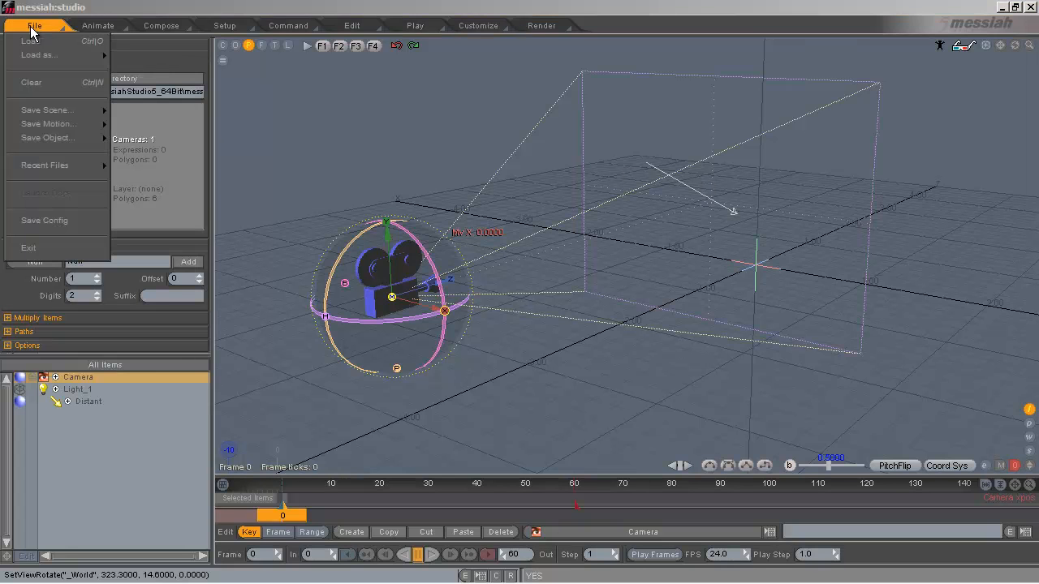
click(45, 221)
click(568, 348)
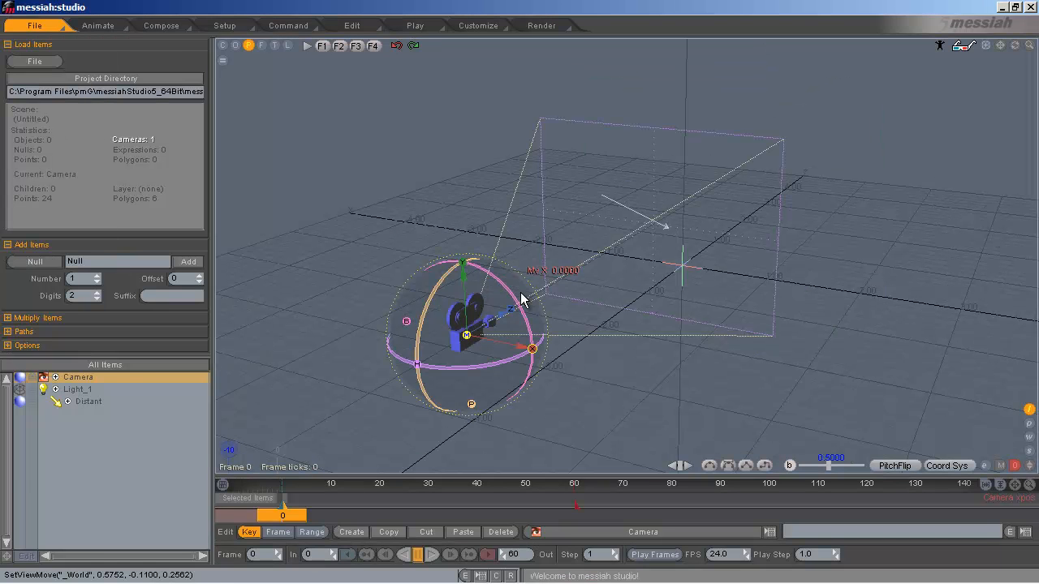
Step: Examine the file types that can be loaded in the Open File dialog and close it without loading anything
click(33, 24)
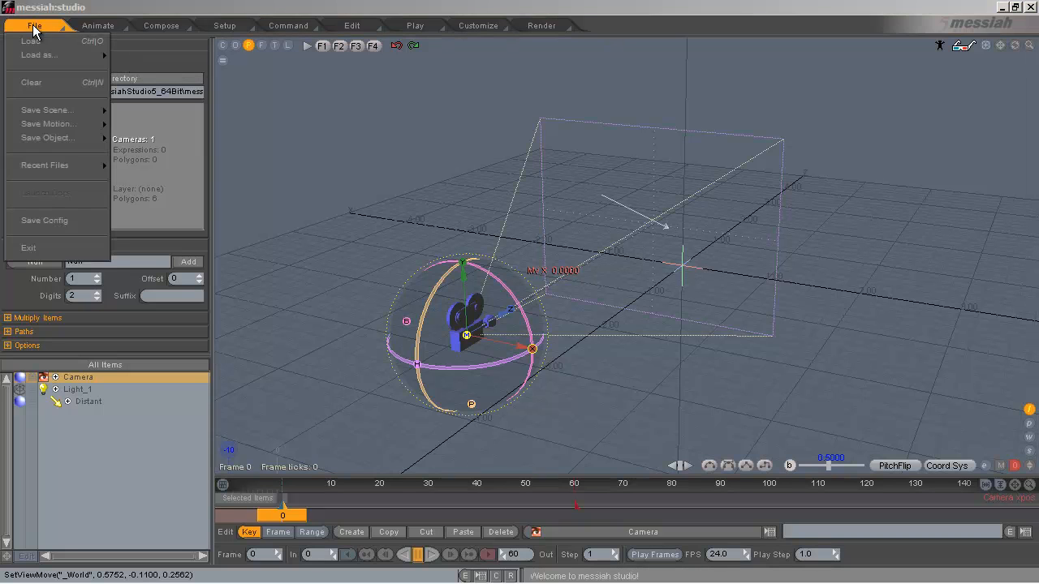
click(34, 25)
mouse_move(38, 55)
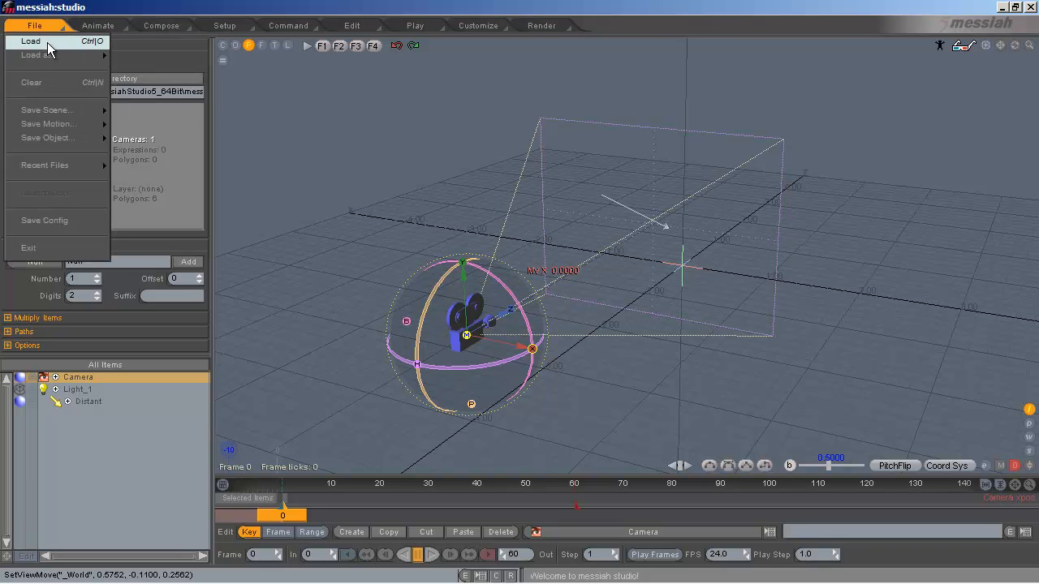
click(47, 42)
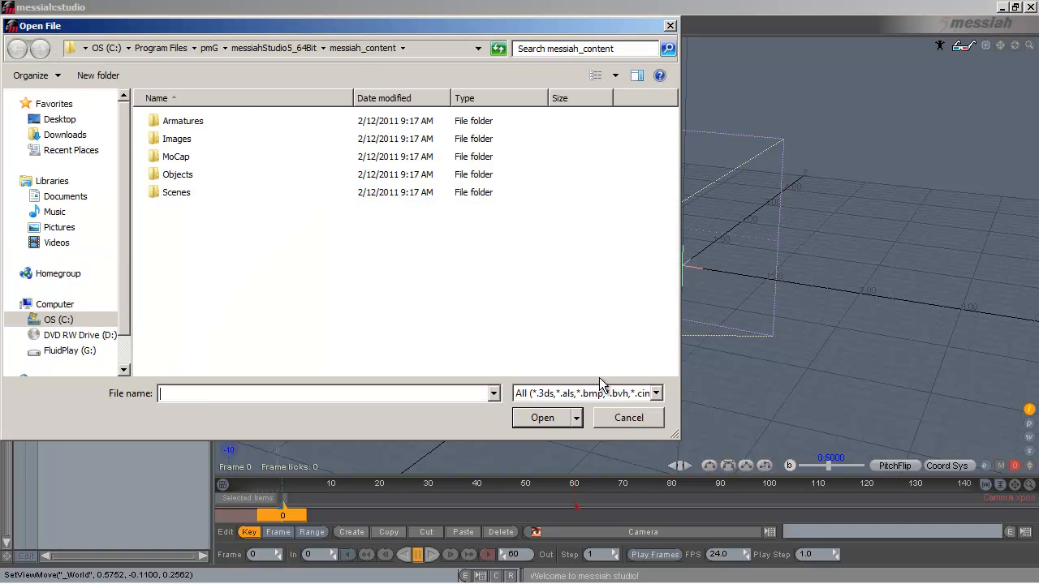
click(656, 393)
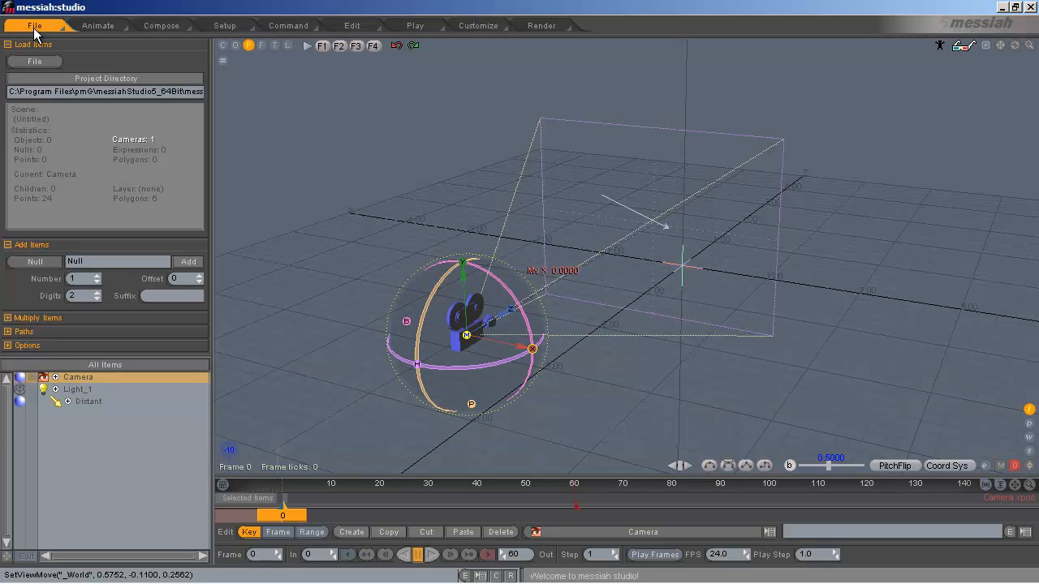
Step: Load the recent scene Butch_01.fxs from the Samples folder and confirm loading it
click(33, 26)
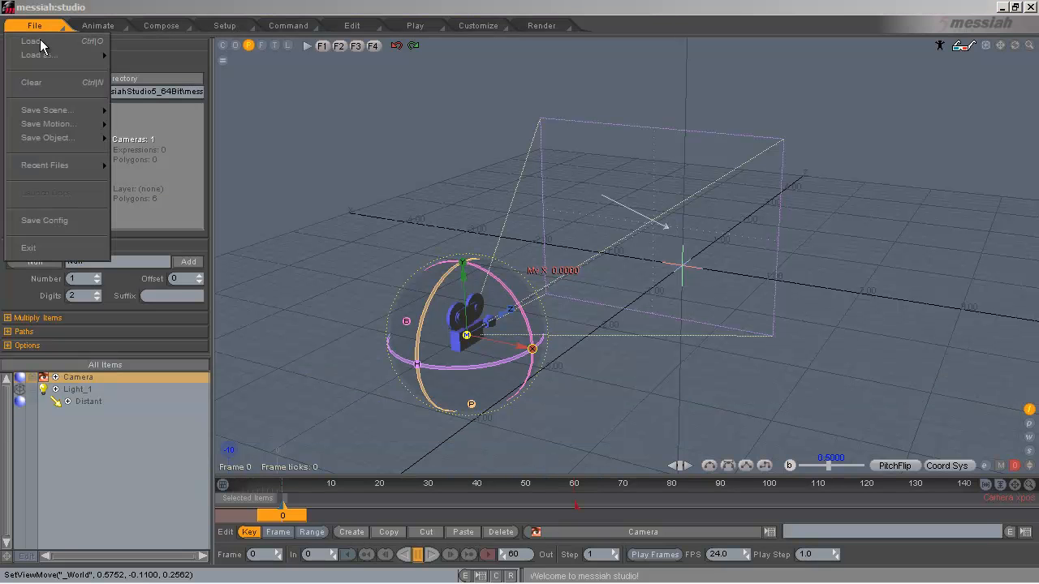
mouse_move(50, 57)
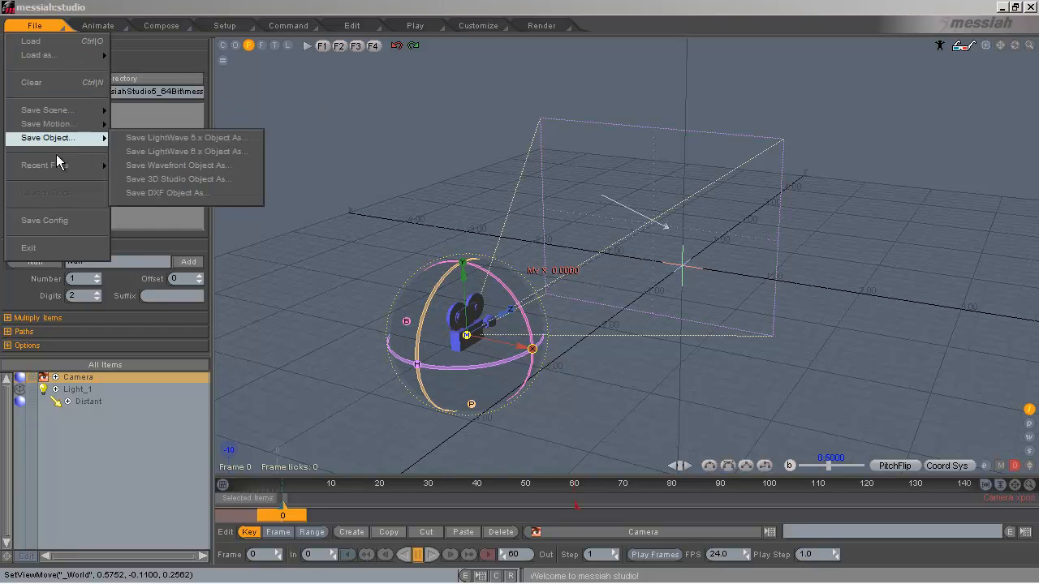
mouse_move(60, 165)
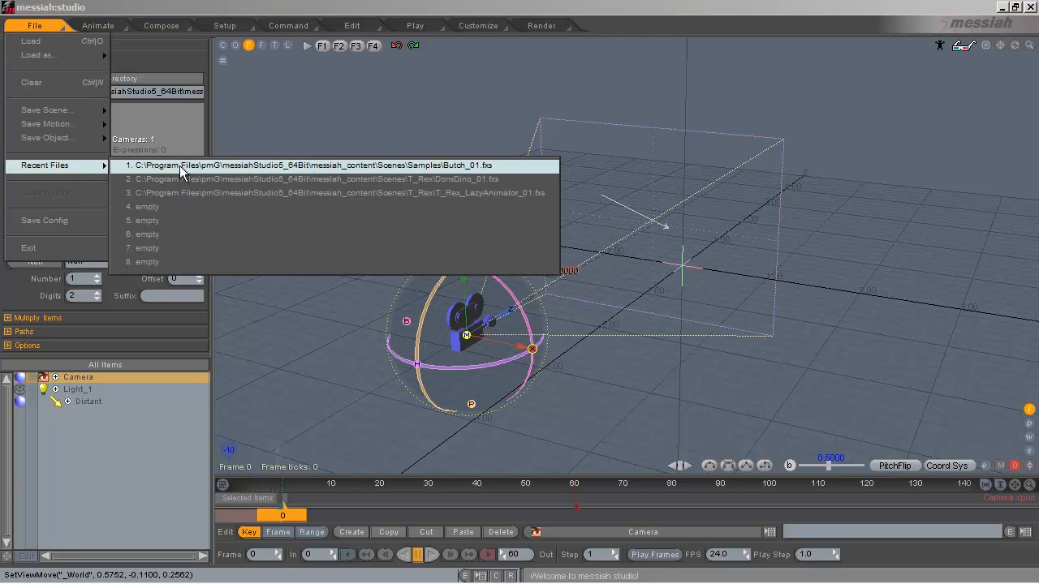
click(323, 165)
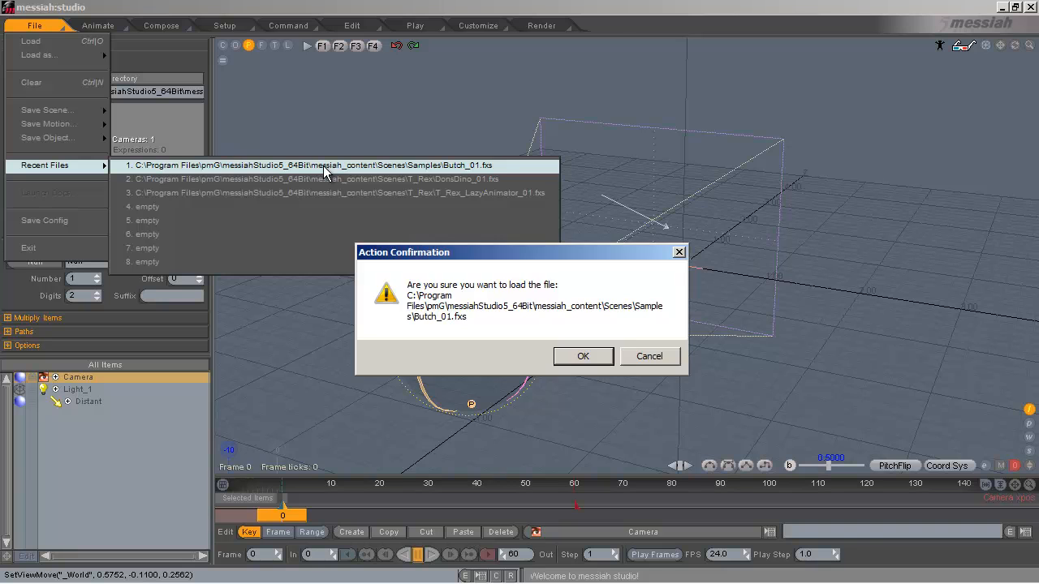
click(582, 357)
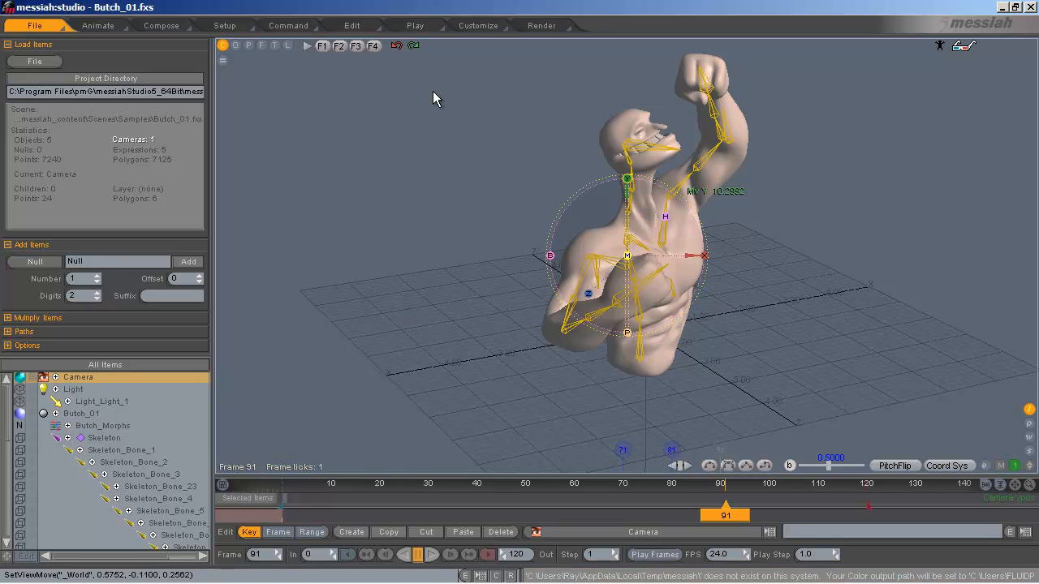
Step: Switch the viewport to the Perspective view and frame the Butch character from the front
click(249, 46)
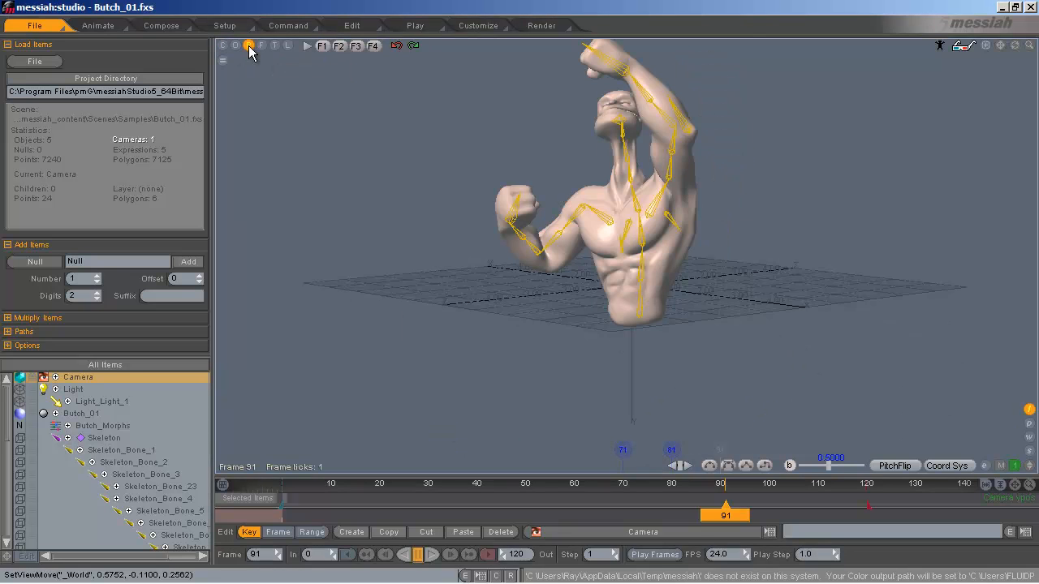
alt+drag(525, 297, 520, 292)
ctrl+alt+drag(669, 452, 521, 365)
alt+drag(665, 302, 701, 297)
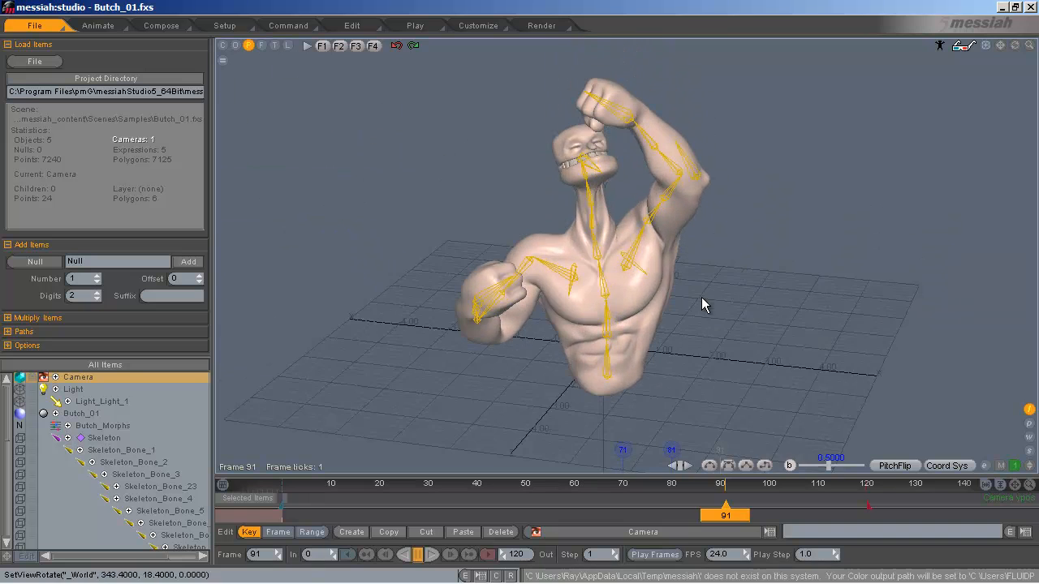
Step: Pick bones around the character's raised arm, ending with L_Arm_UpBank selected
click(625, 268)
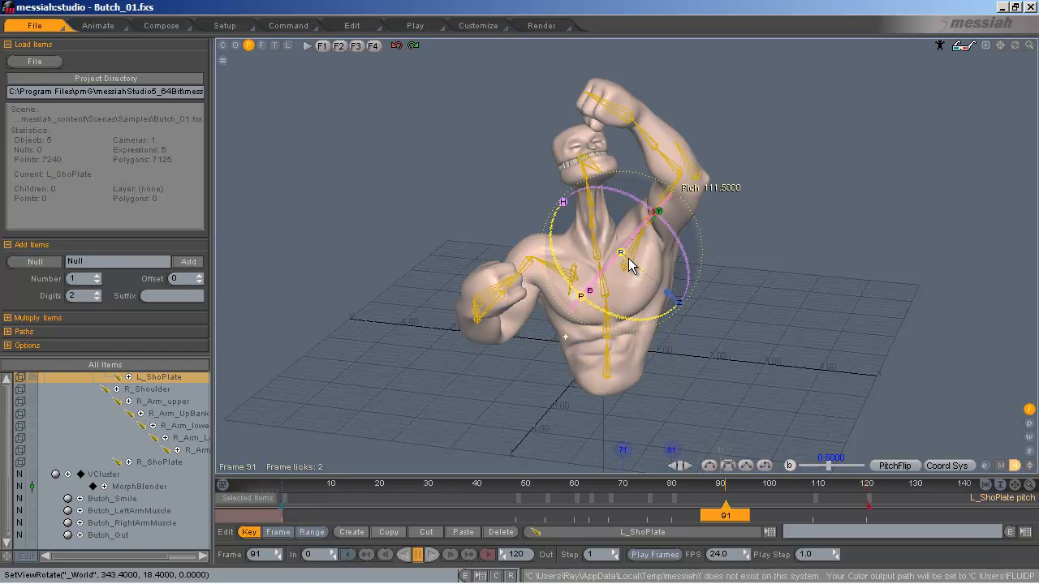
click(641, 247)
click(672, 184)
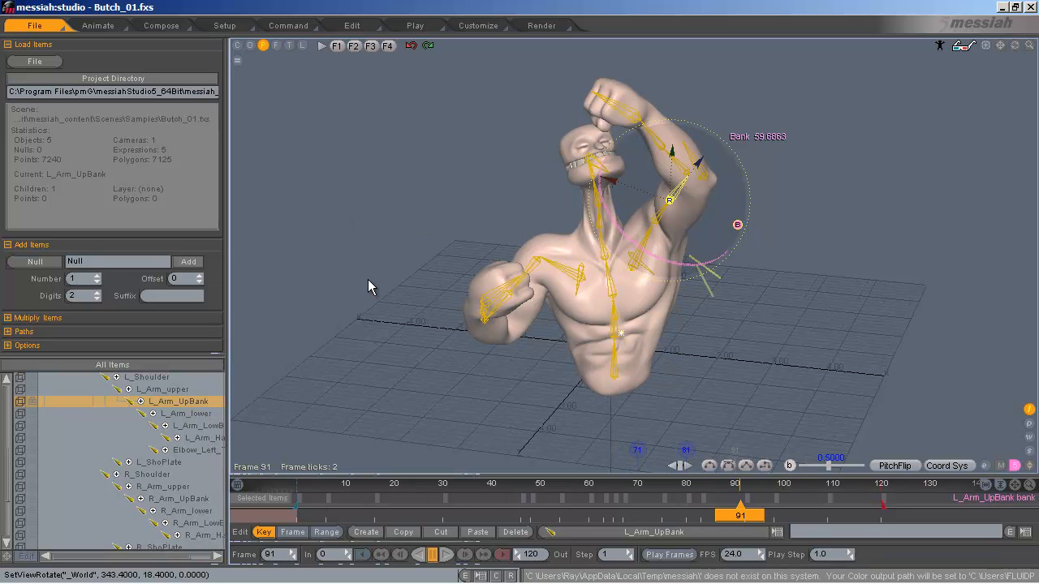
Step: Widen the side panel slightly, and try enlarging the timeline area before returning it to its original height
mouse_move(228, 257)
mouse_down()
mouse_move(245, 257)
mouse_move(230, 256)
mouse_up()
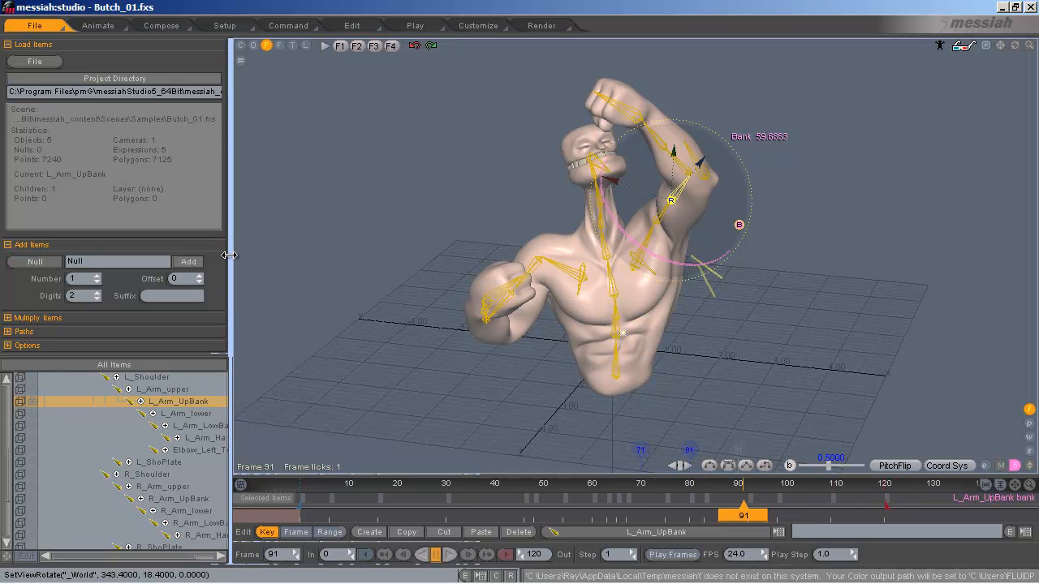
drag(369, 476, 367, 331)
mouse_move(622, 332)
mouse_down()
mouse_move(609, 517)
mouse_move(663, 458)
mouse_move(663, 288)
mouse_move(659, 518)
mouse_up()
Step: At frame 75, rotate L_Arm_UpBank to a bank of -21 and undo the extra rotation attempt
click(610, 497)
click(666, 497)
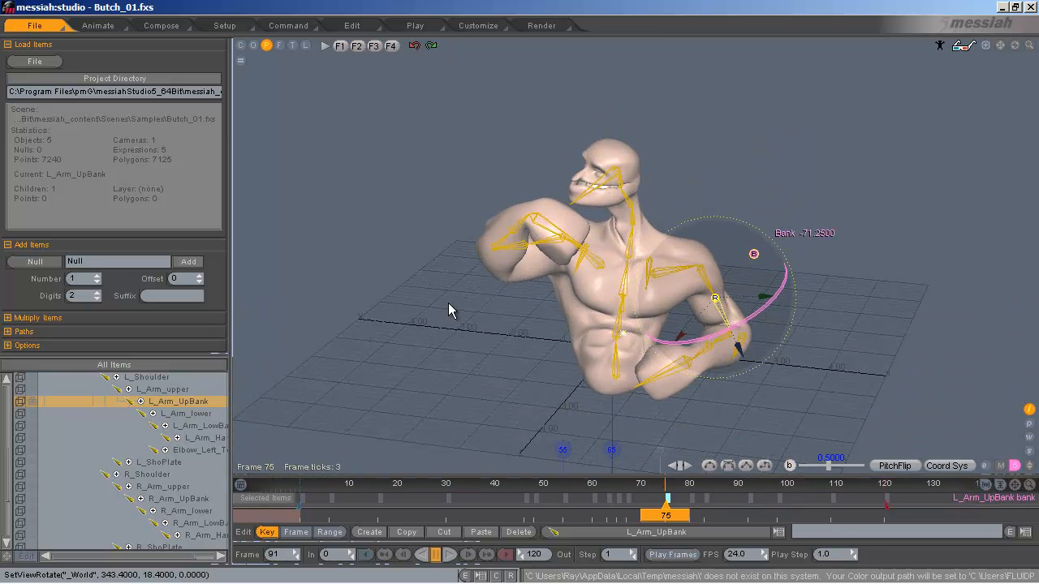
mouse_move(540, 290)
middle_down()
mouse_move(496, 292)
mouse_move(521, 291)
middle_up()
drag(756, 313, 528, 278)
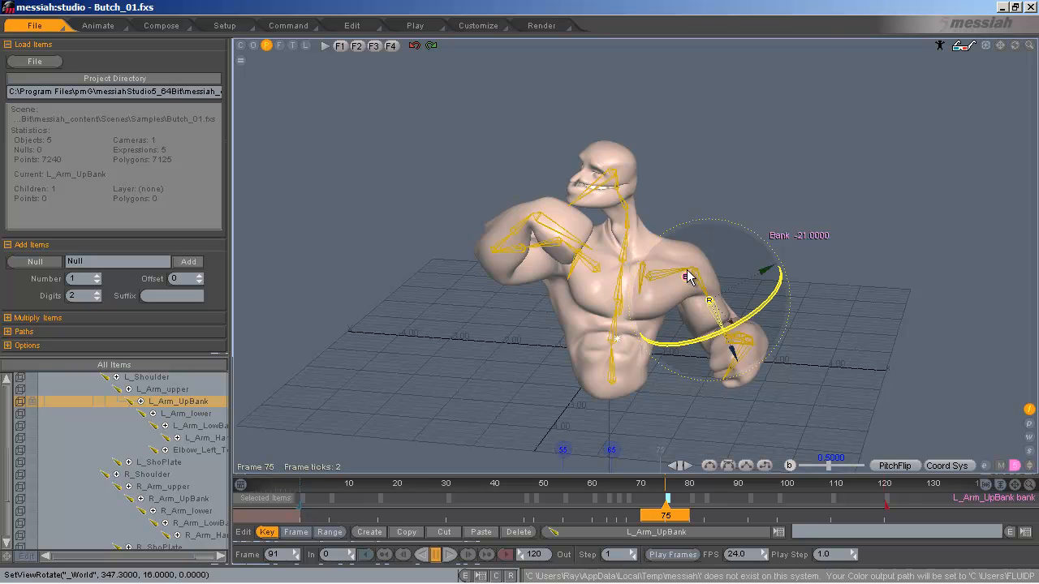
drag(687, 279, 520, 291)
key(ctrl+z)
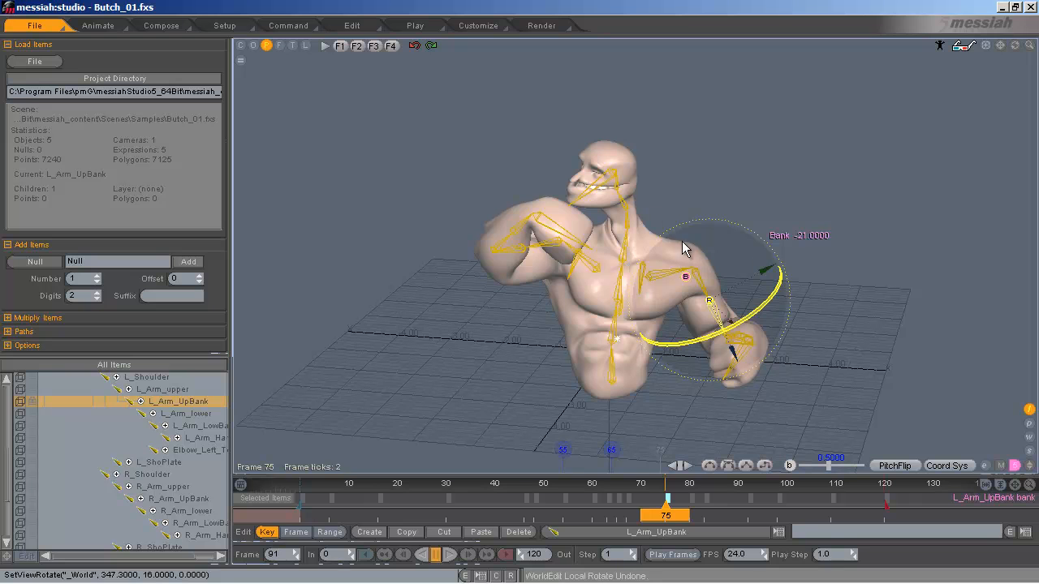
Step: Examine the character in the front, top, side and bottom orthographic views and return to the Perspective view
click(278, 46)
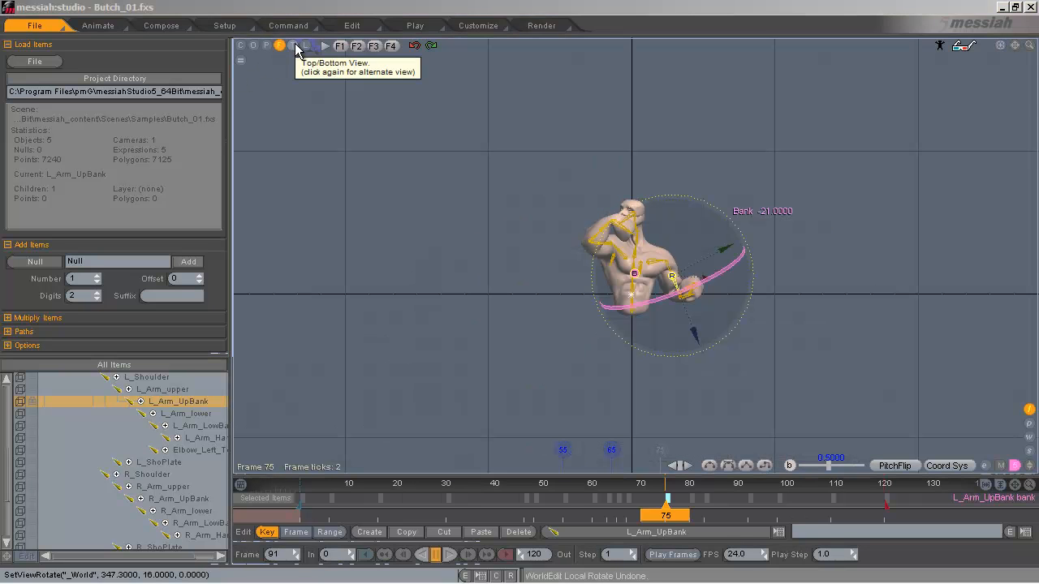
click(293, 46)
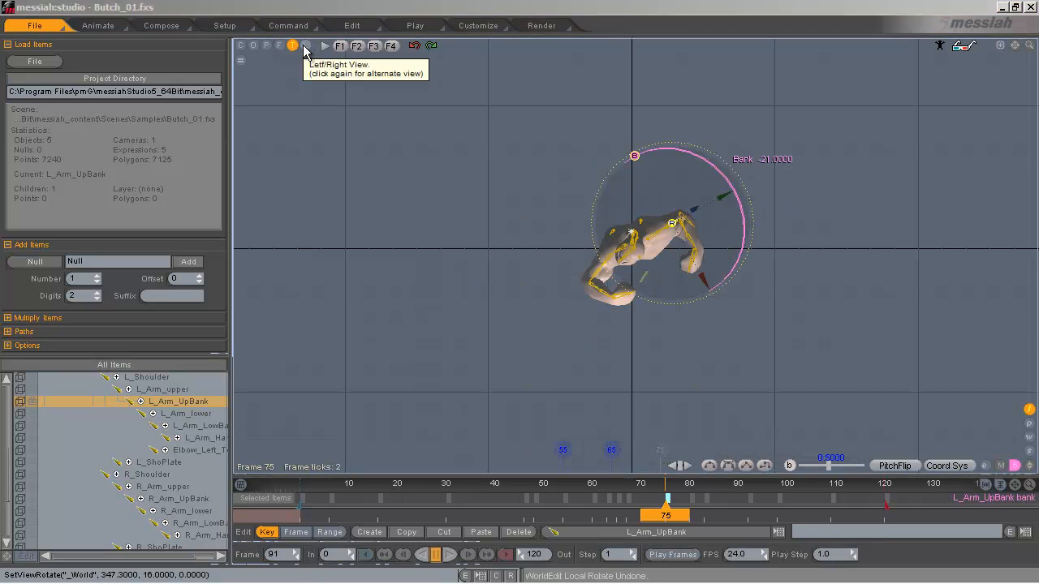
click(305, 47)
click(305, 46)
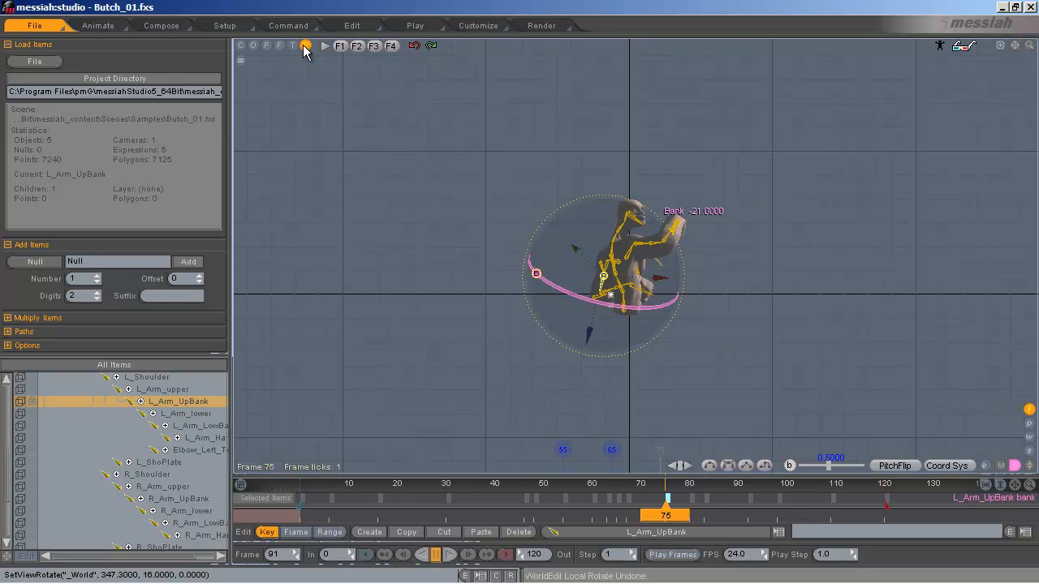
click(293, 47)
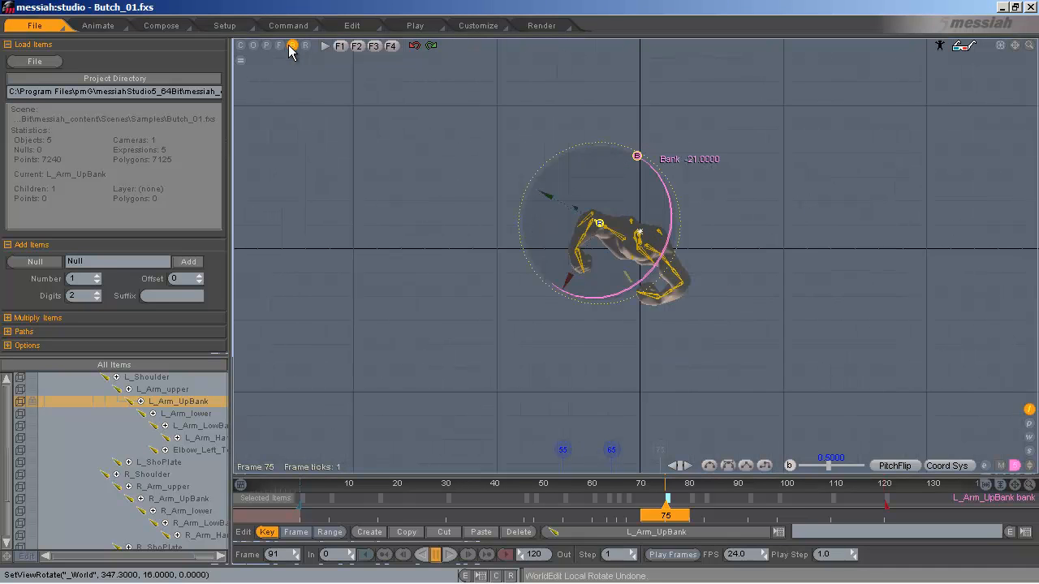
click(280, 46)
click(280, 46)
click(279, 47)
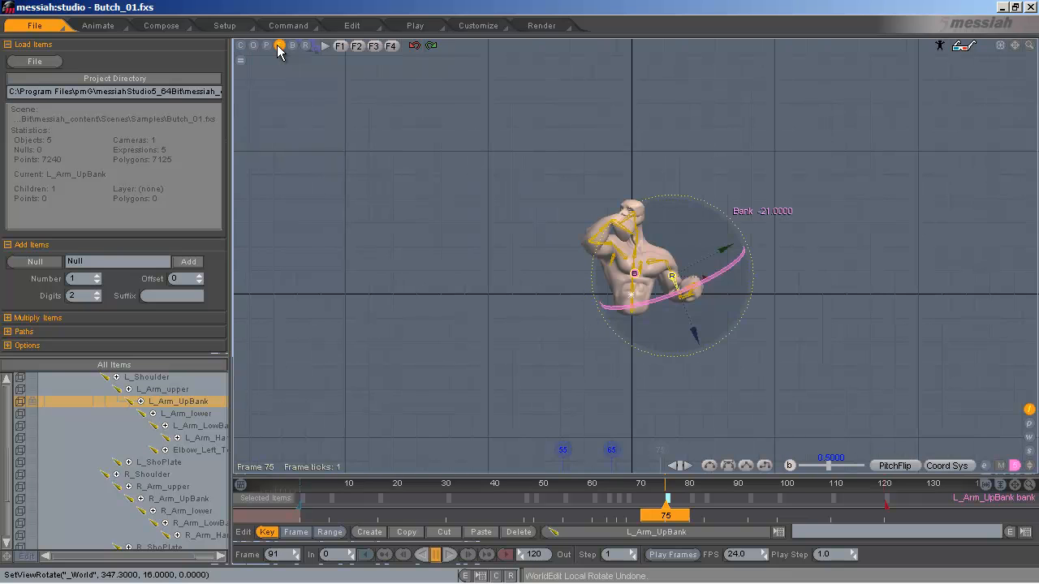
click(266, 46)
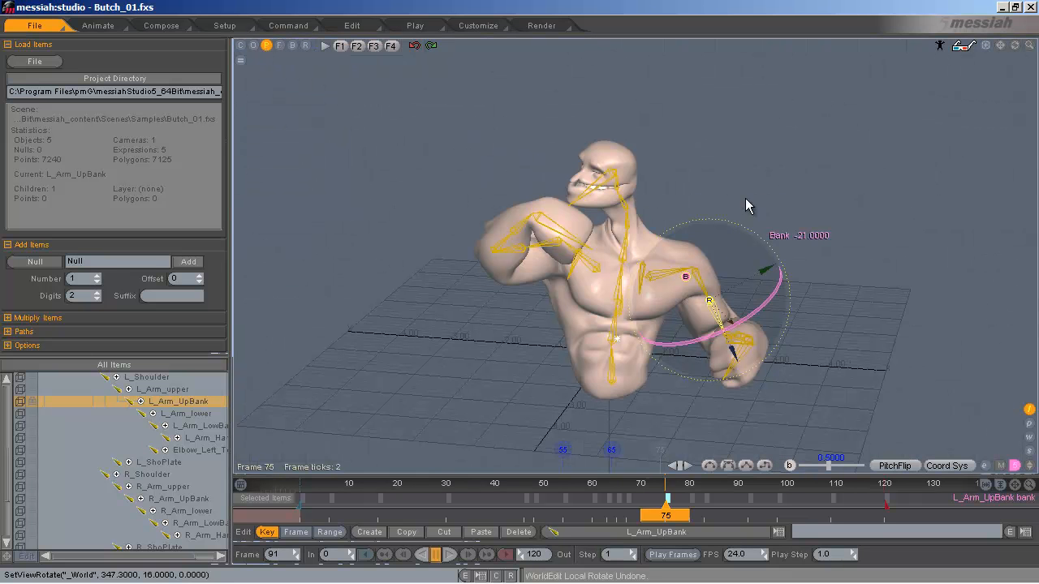
Step: Hide the rotation handles of L_Arm_UpBank and bring them back by picking the bone again
scroll(520, 302, up, 3)
alt+shift+drag(517, 294, 732, 187)
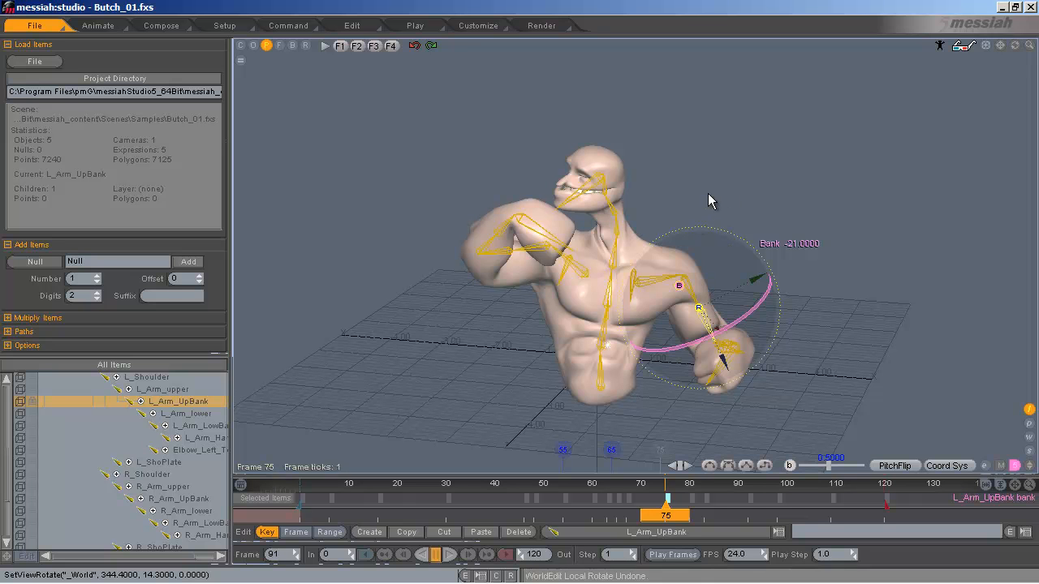
click(707, 193)
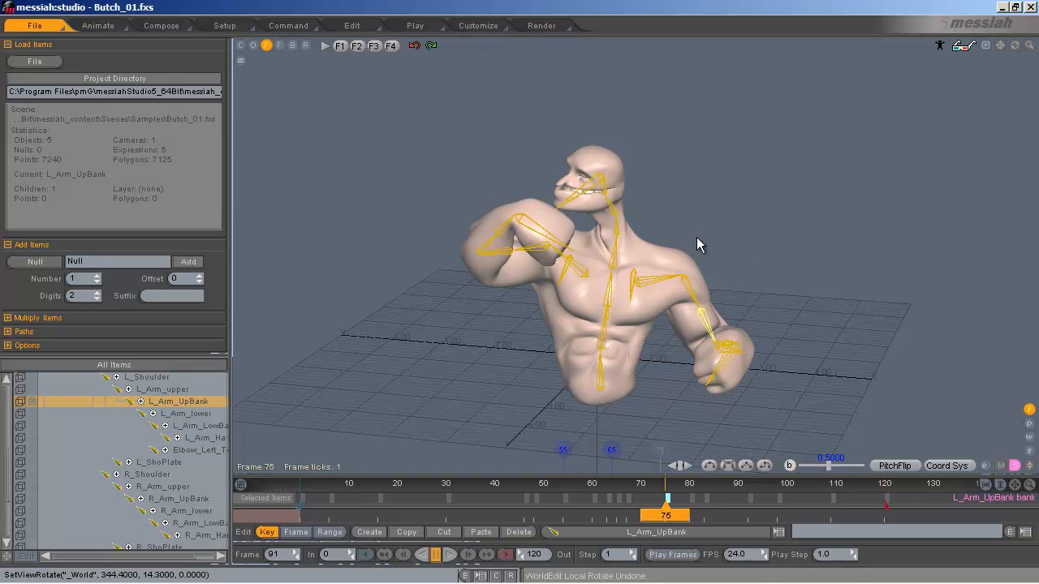
click(690, 293)
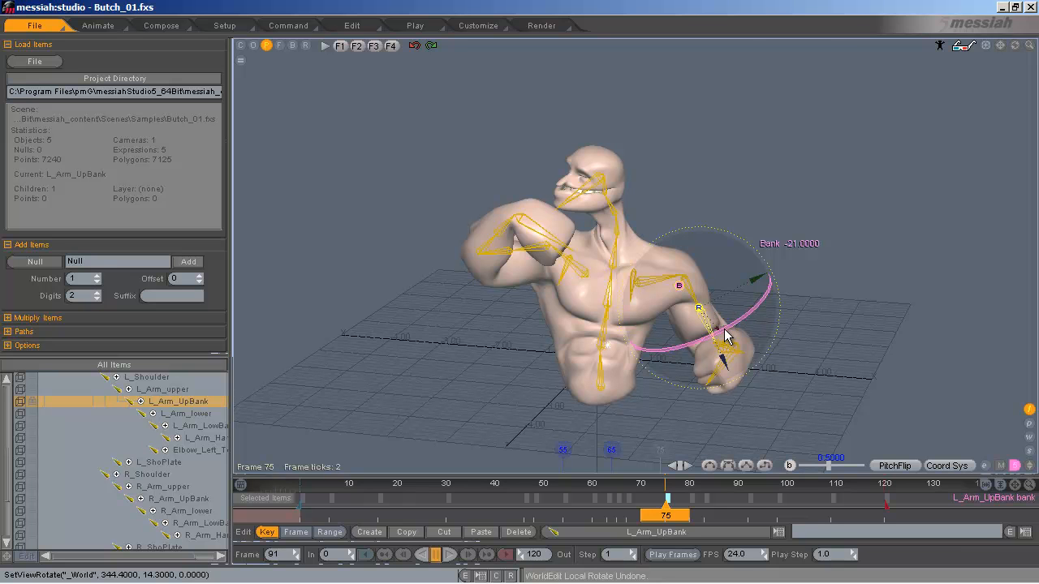
Step: Try another adjustment of the L_Arm_UpBank bone and undo it
drag(518, 293, 517, 293)
key(ctrl+z)
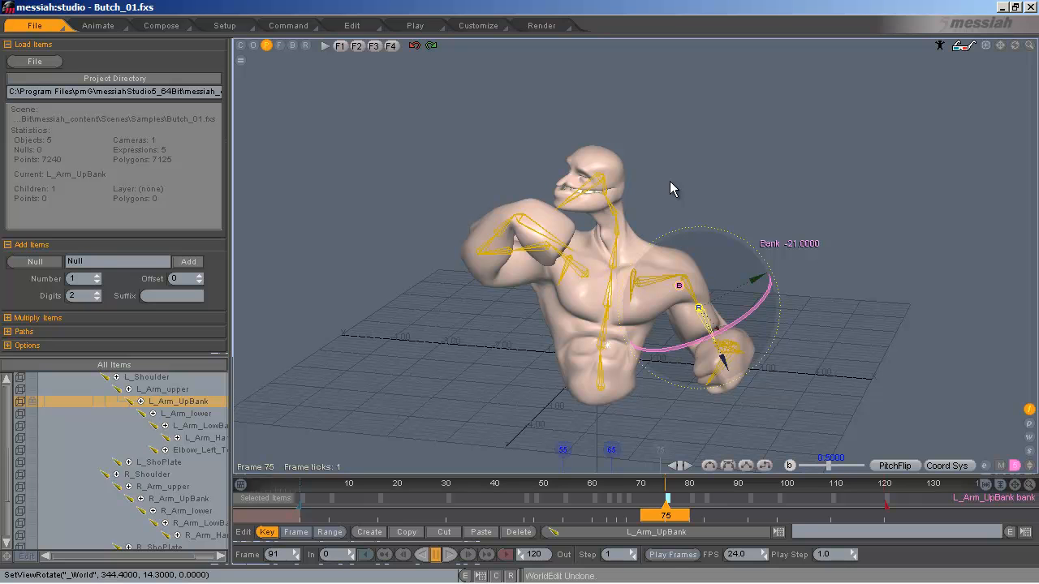
Step: Browse the Scenes folder and its Samples subfolder for loadable scene files, and cancel without loading anything
click(56, 28)
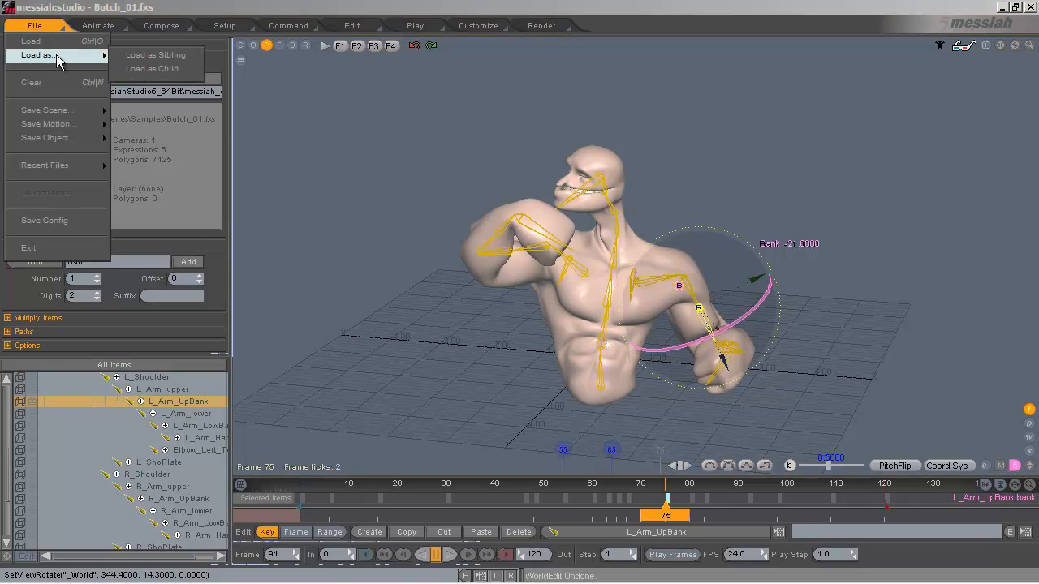
click(32, 41)
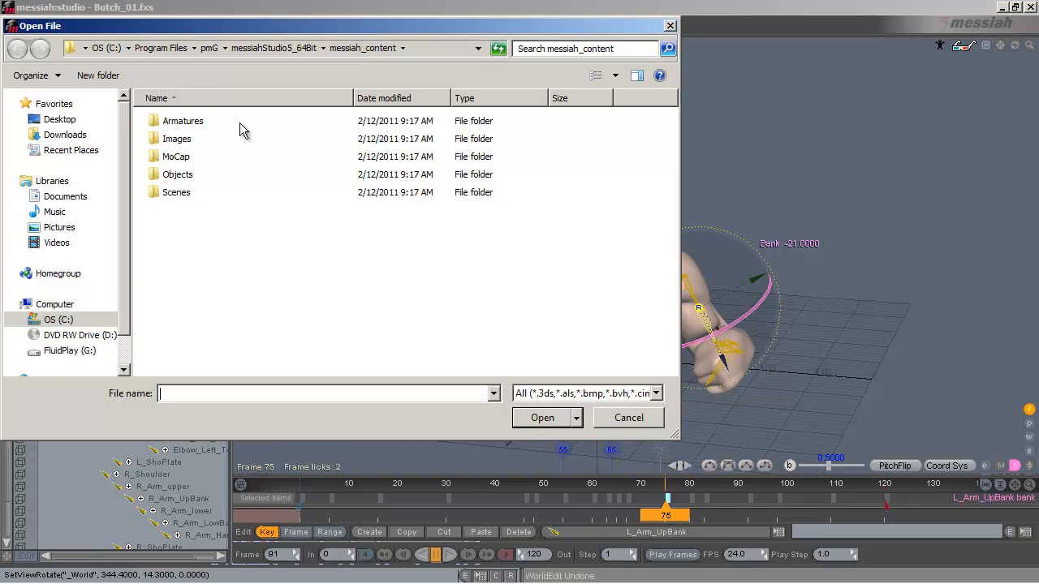
double_click(194, 188)
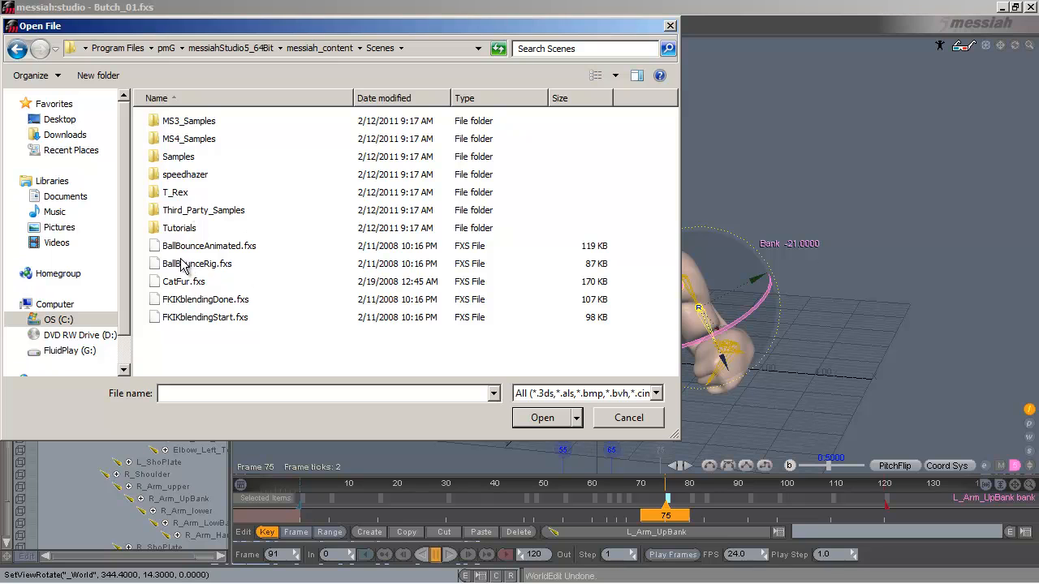
double_click(183, 142)
click(314, 48)
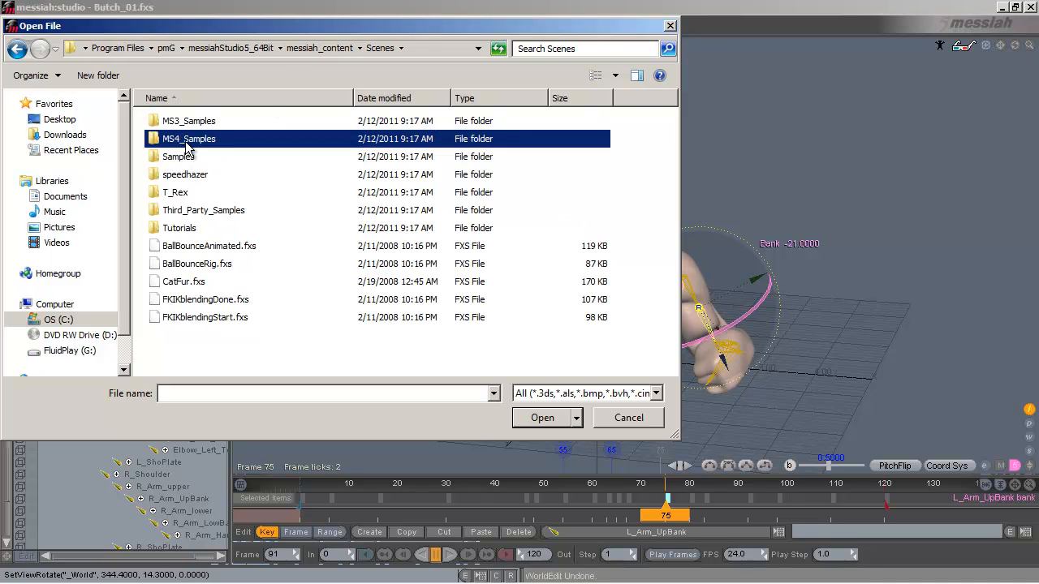
double_click(181, 158)
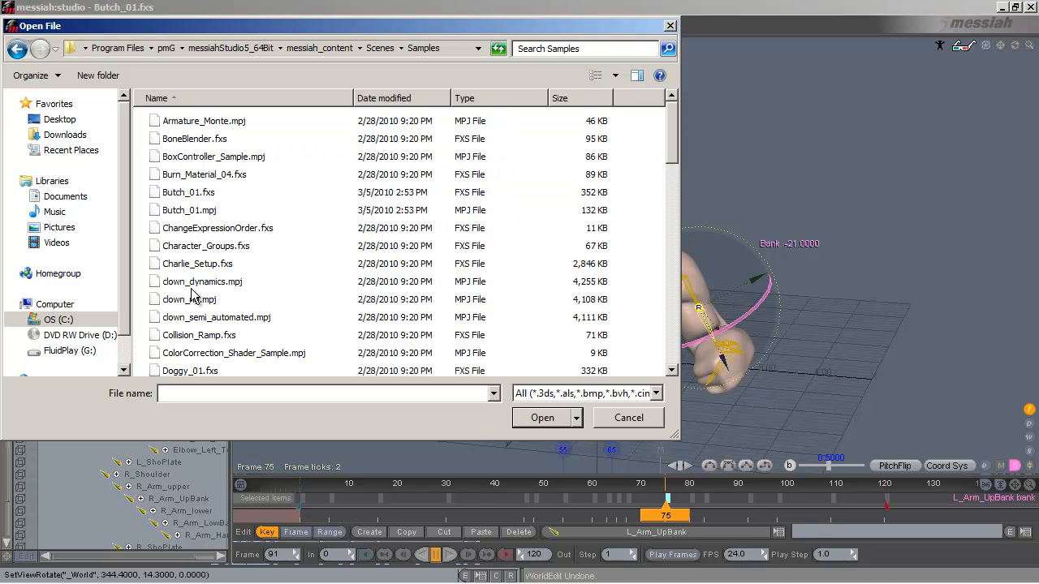
click(634, 419)
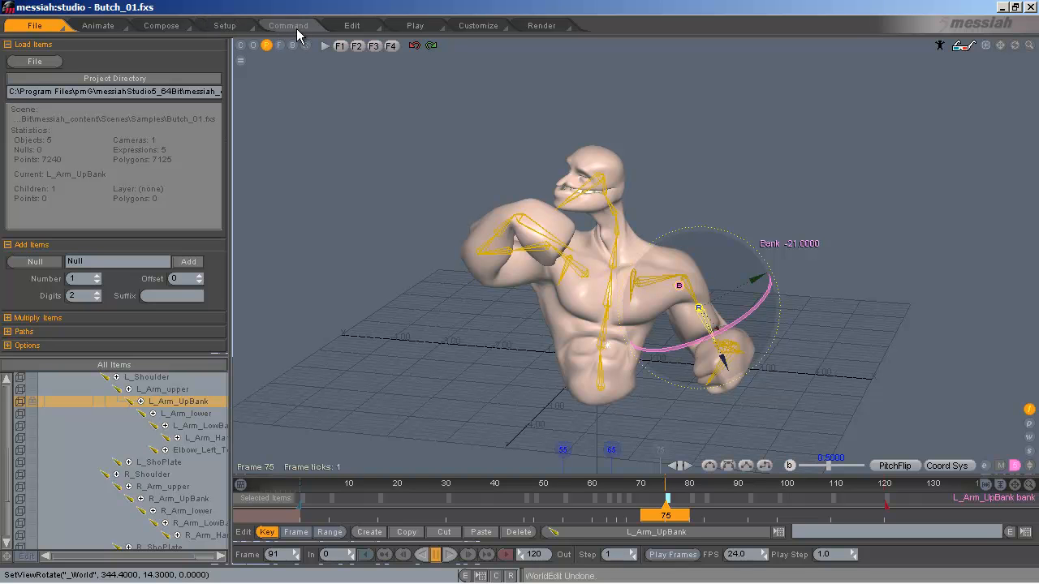
Step: Compare the character's animated pose in Animate mode with its rest pose in Setup mode, examining the rest pose from several angles
click(107, 30)
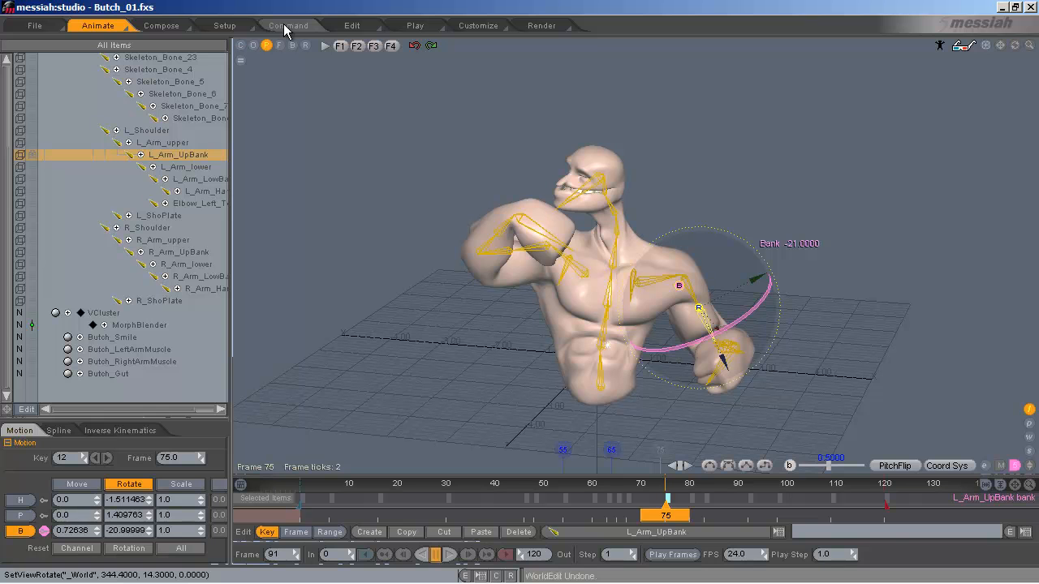
click(227, 26)
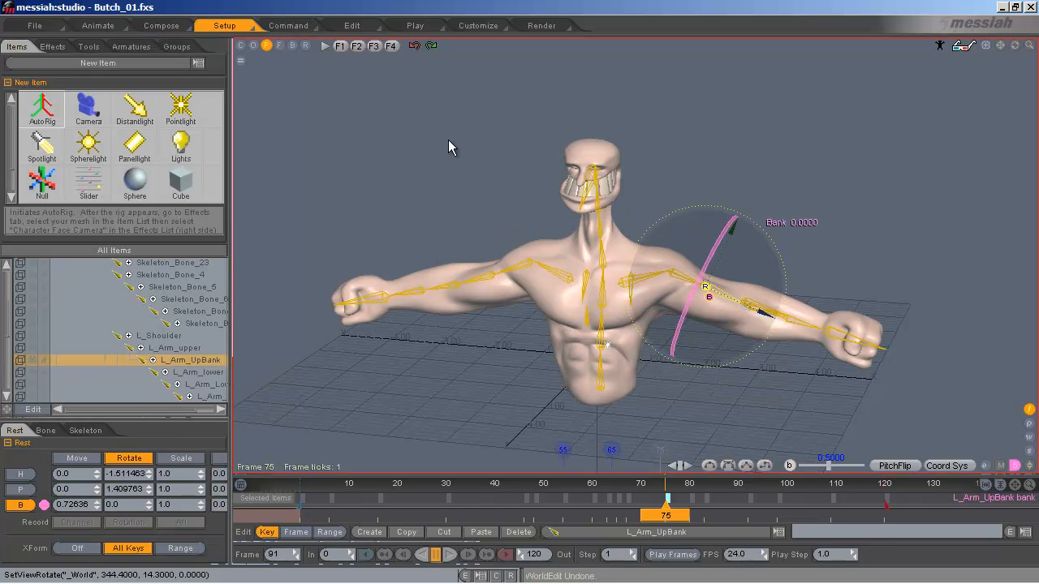
middle_drag(737, 409, 519, 305)
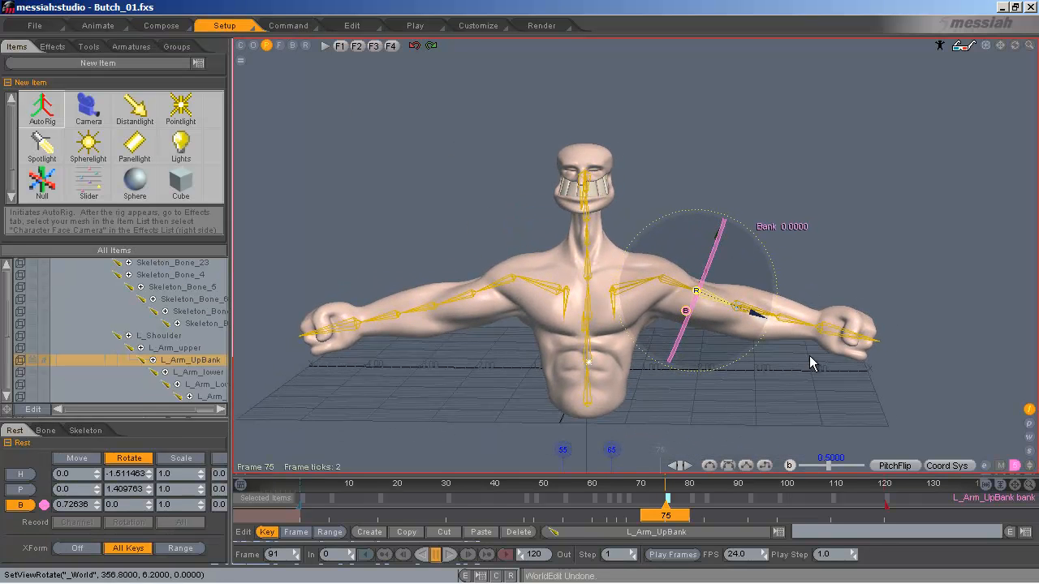
scroll(521, 292, up, 3)
scroll(519, 290, up, 2)
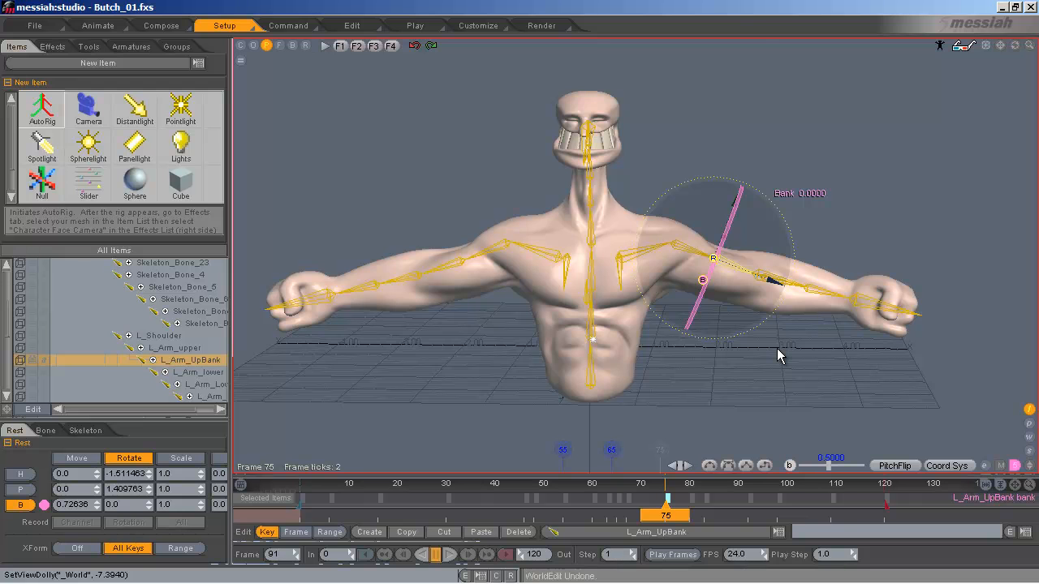
middle_drag(811, 337, 527, 300)
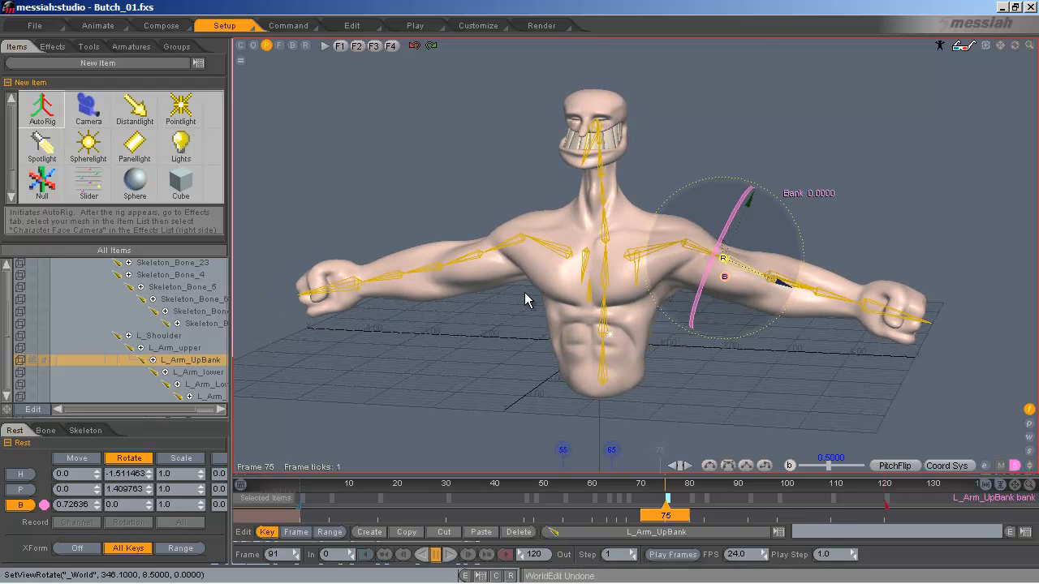
Step: Return to Animate mode, go to frame 102 and select the R_Arm_upper bone
click(104, 25)
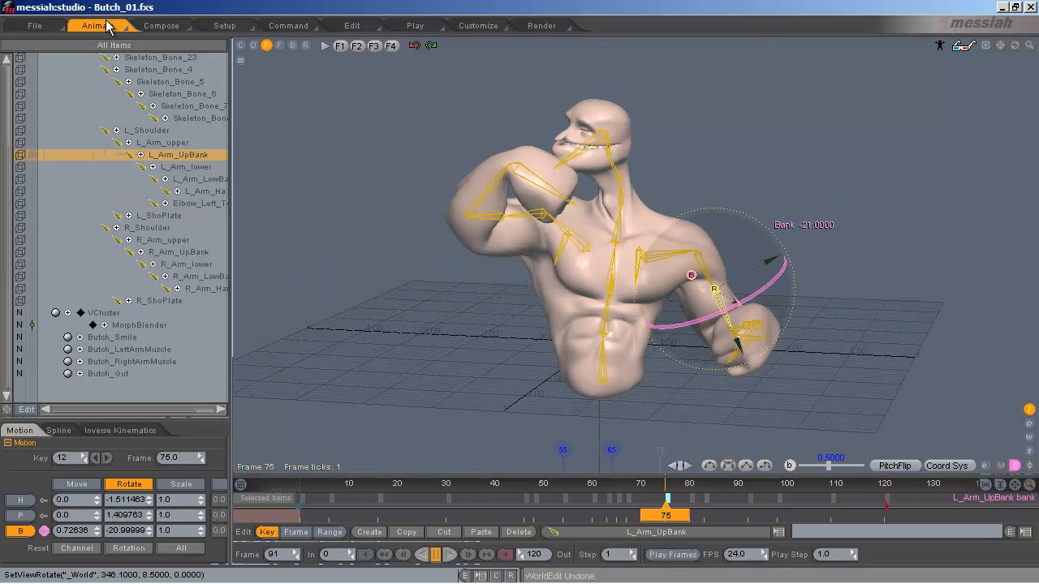
drag(680, 516, 840, 516)
scroll(520, 292, down, 2)
scroll(519, 292, down, 1)
click(568, 166)
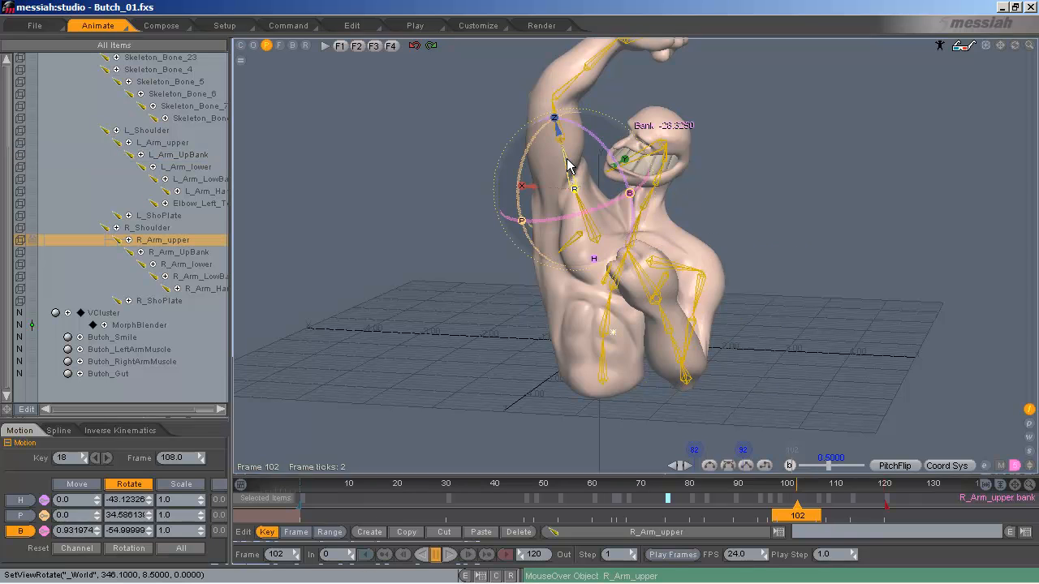
Step: Examine the bone settings of R_Arm_upper in Setup mode, and return to the posed character in Animate mode
click(226, 26)
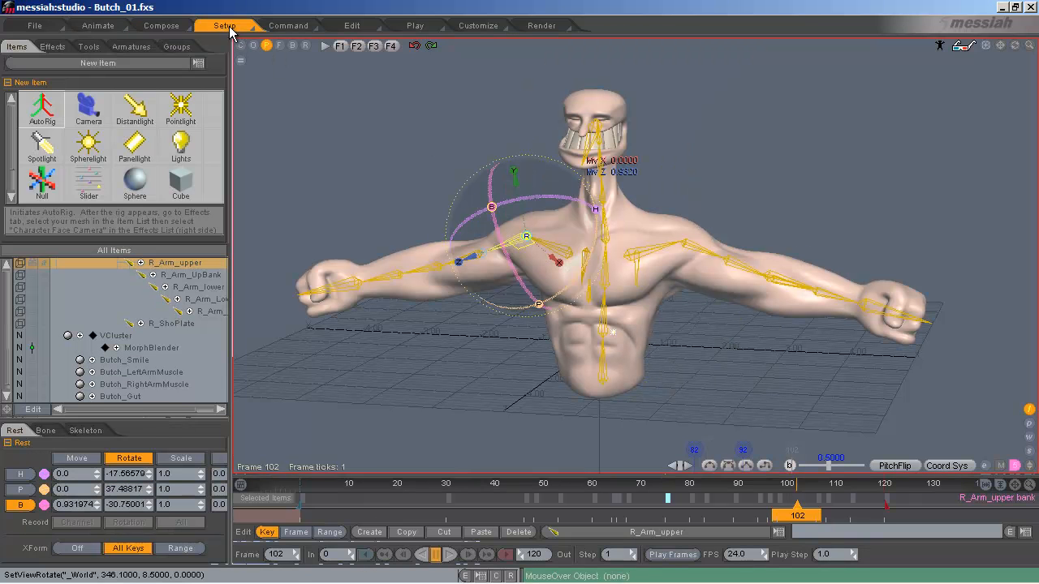
click(46, 431)
click(72, 422)
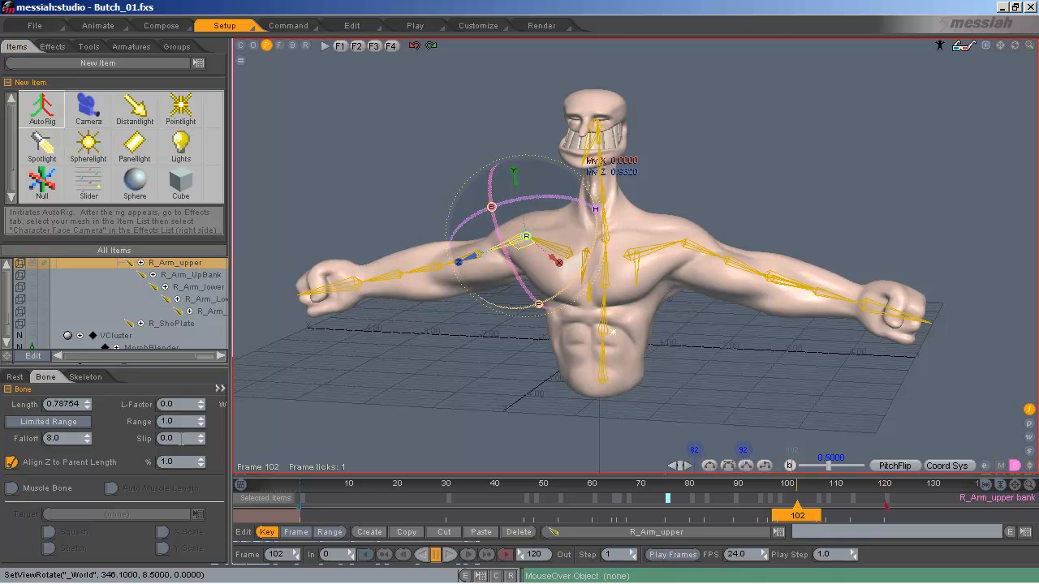
click(111, 25)
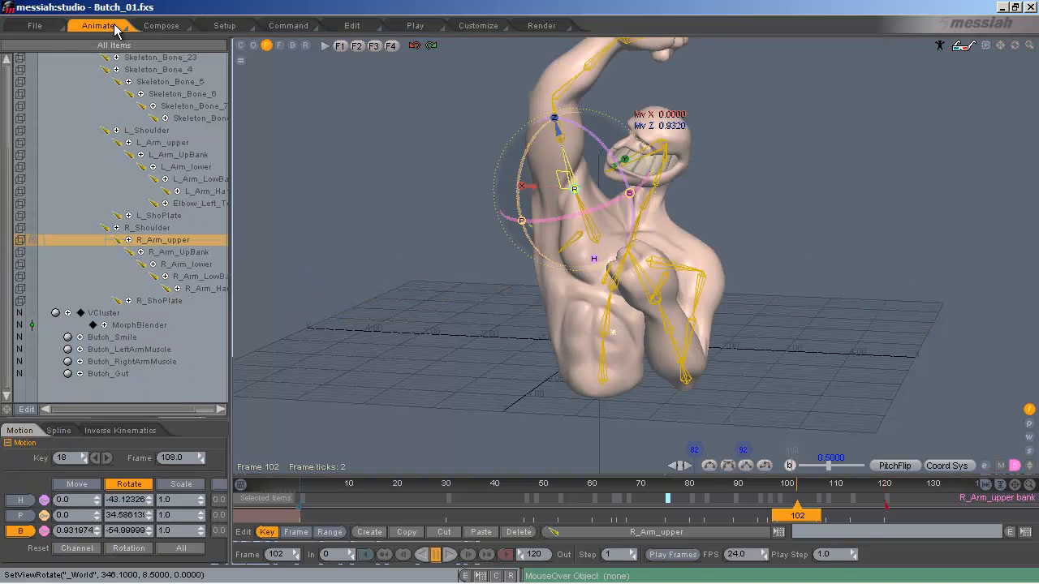
middle_drag(791, 195, 764, 276)
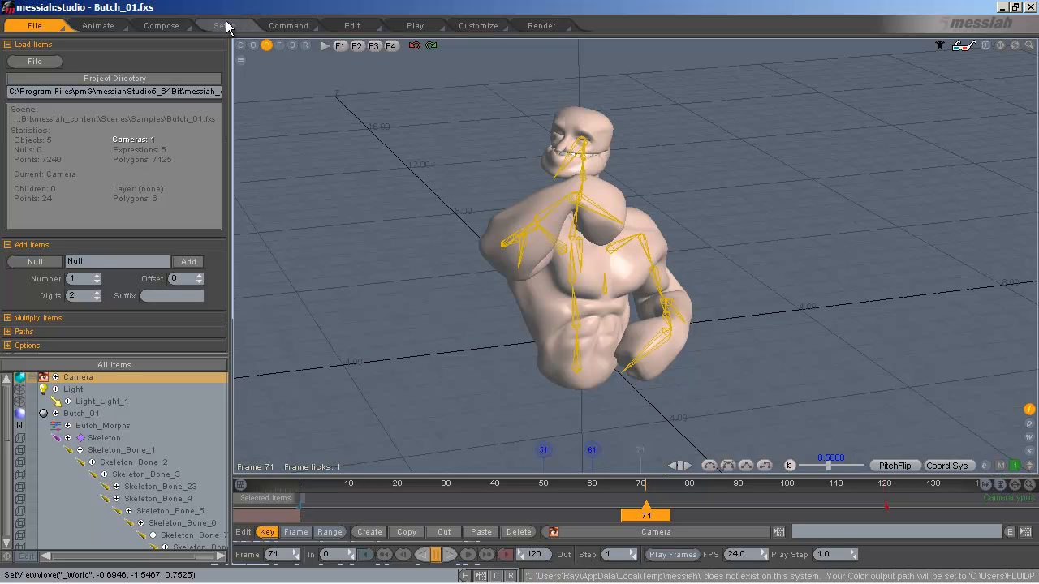
Step: Clear the Butch_01 scene to get an empty default scene
click(43, 26)
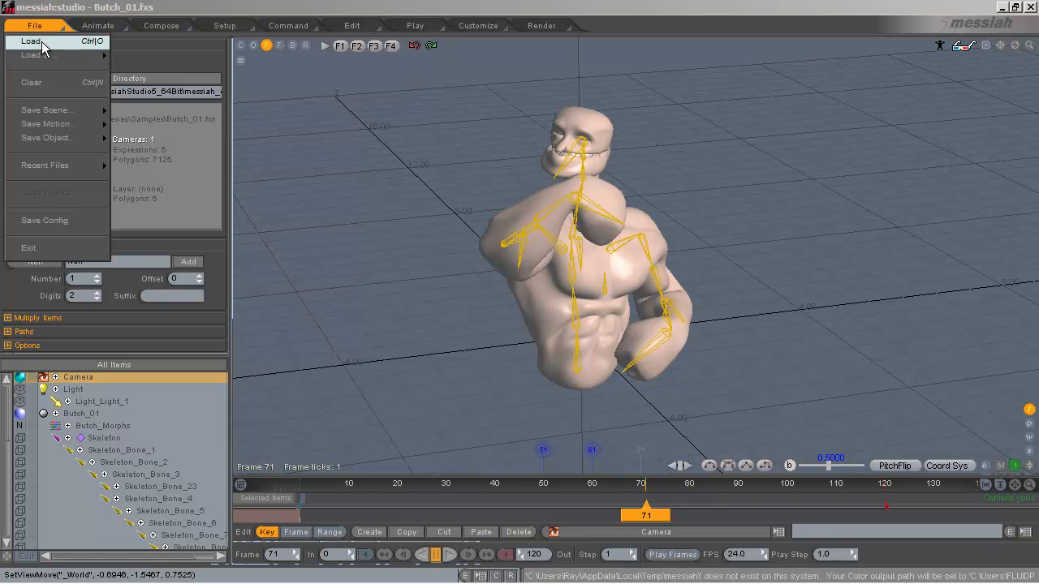
click(42, 84)
click(537, 350)
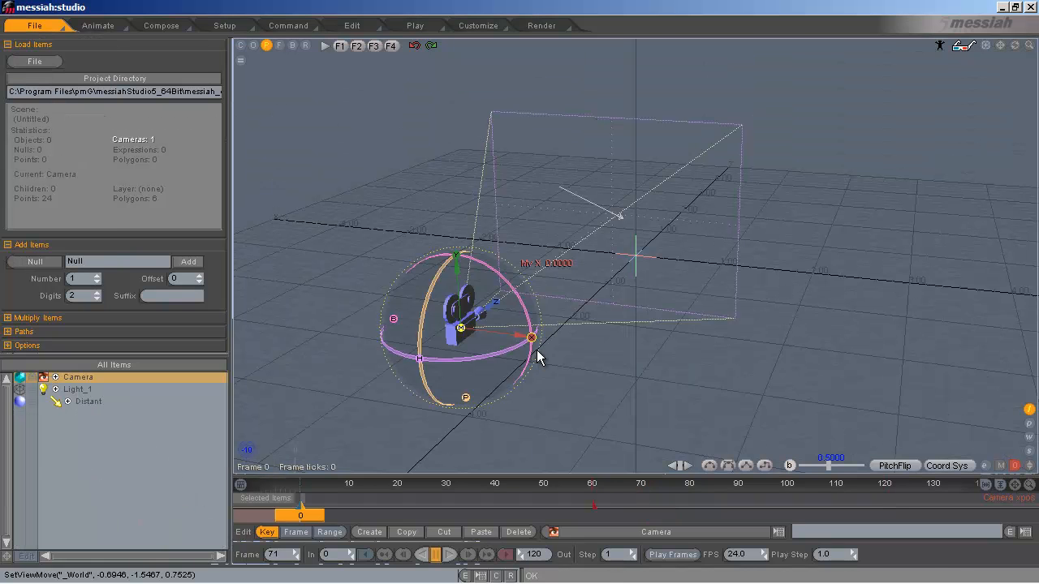
alt+drag(791, 372, 520, 292)
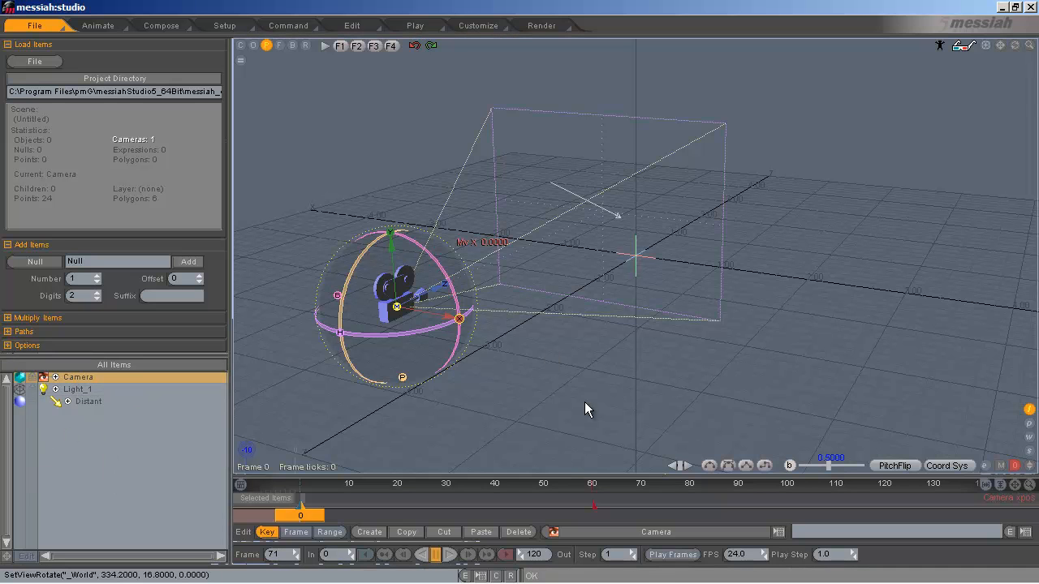
Step: Look over the Compose, Setup and Command modes in the empty scene
click(160, 29)
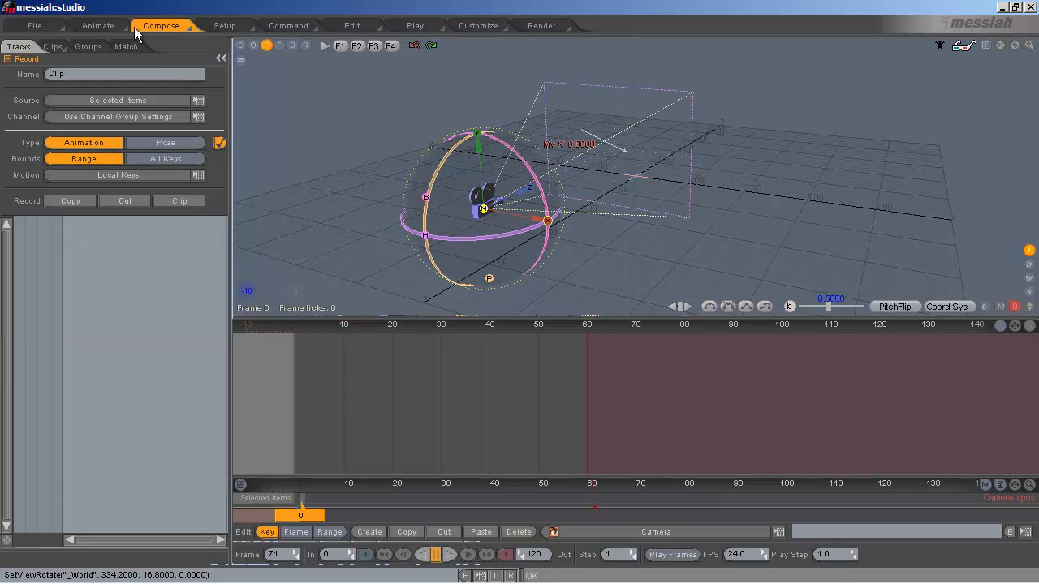
click(220, 25)
click(302, 25)
Step: Add one null named Null to the scene
click(40, 25)
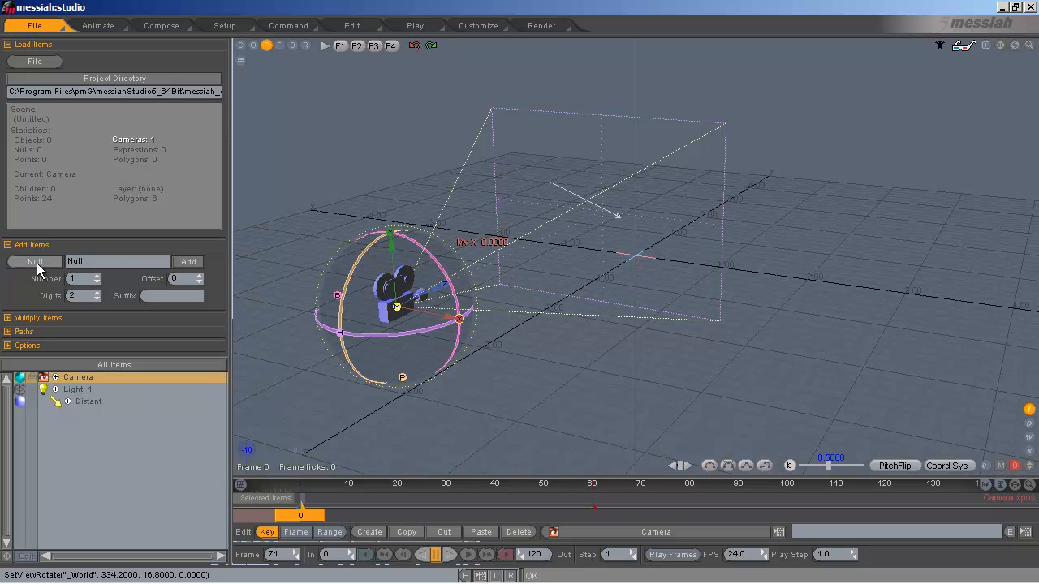
click(195, 262)
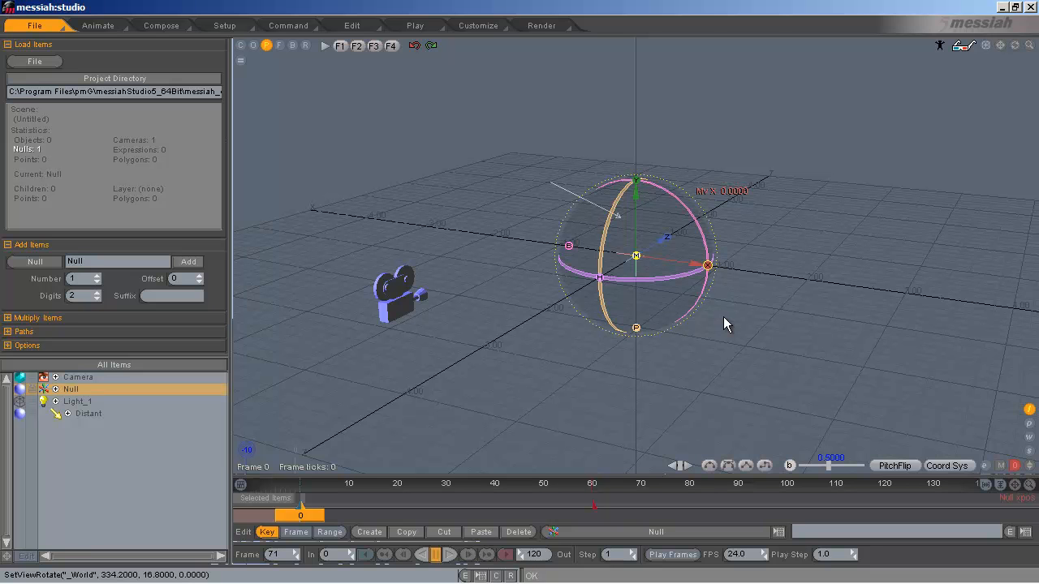
Step: Try moving the null along its X axis and undo the move
alt+drag(519, 291, 515, 292)
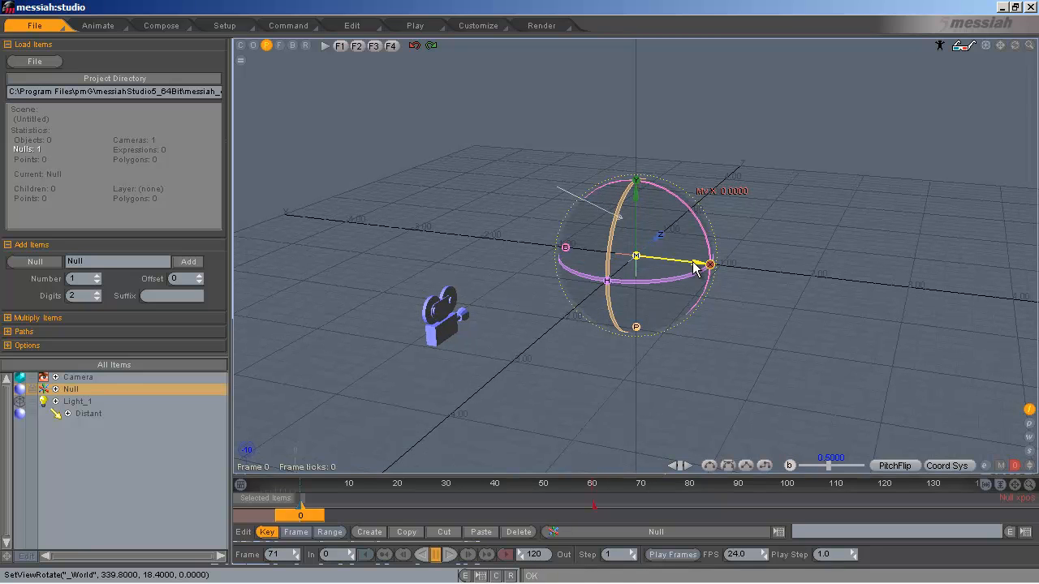
drag(697, 262, 517, 292)
key(ctrl+z)
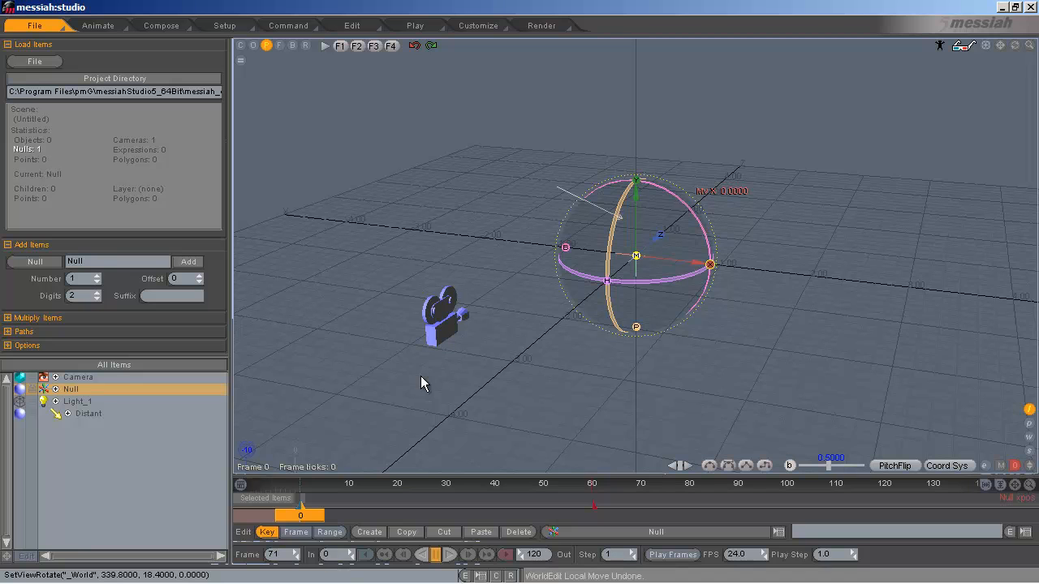
Step: Create a new variable in Command mode and set its expression to 1
click(286, 25)
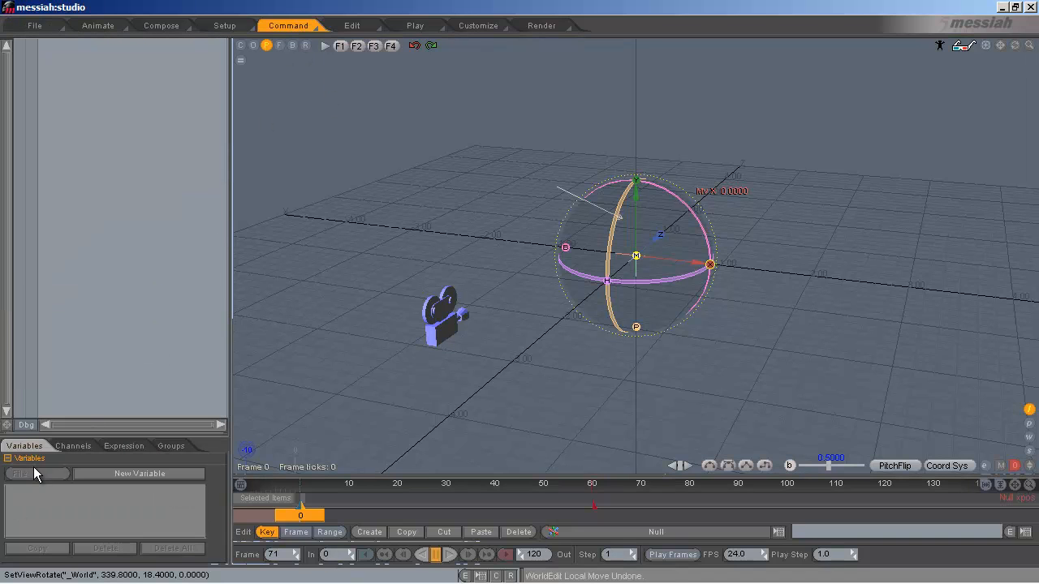
click(108, 477)
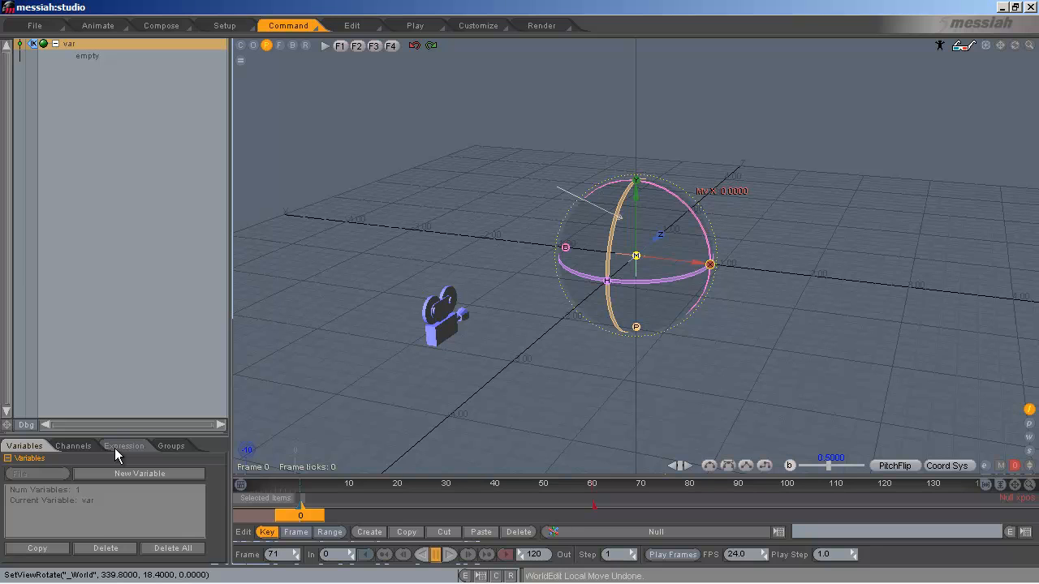
click(115, 448)
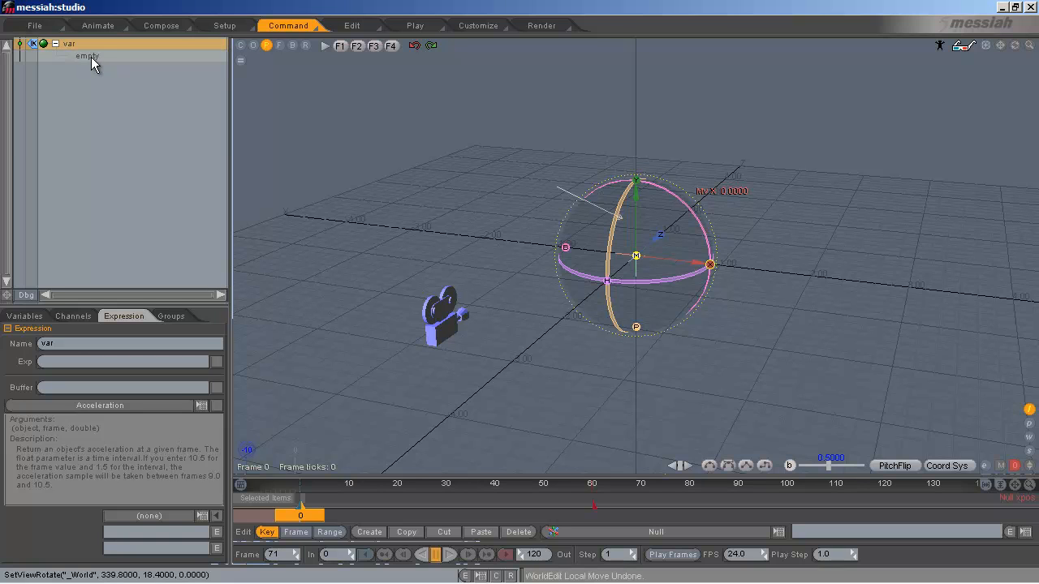
click(66, 362)
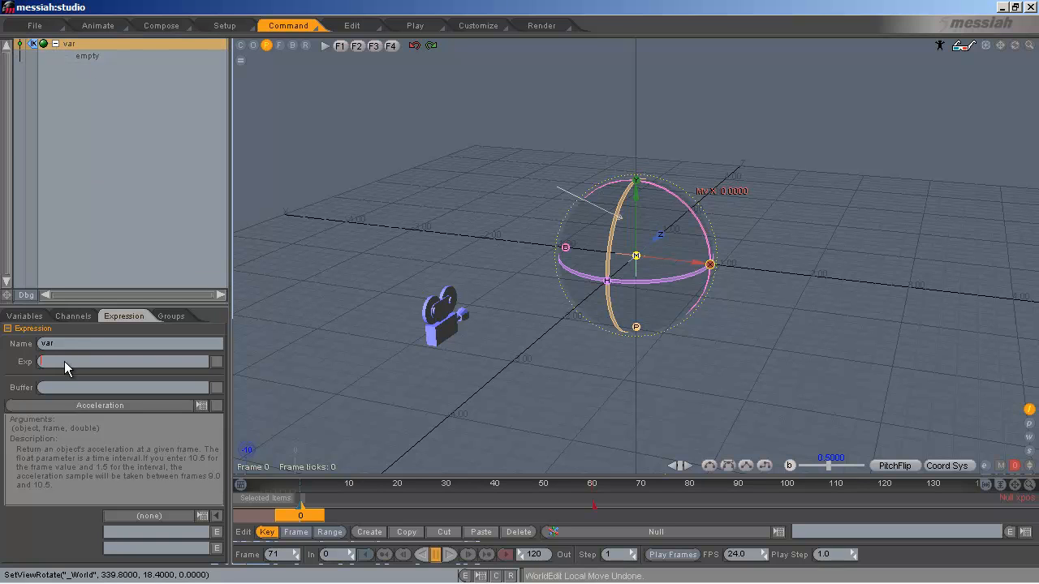
text(1)
key(Return)
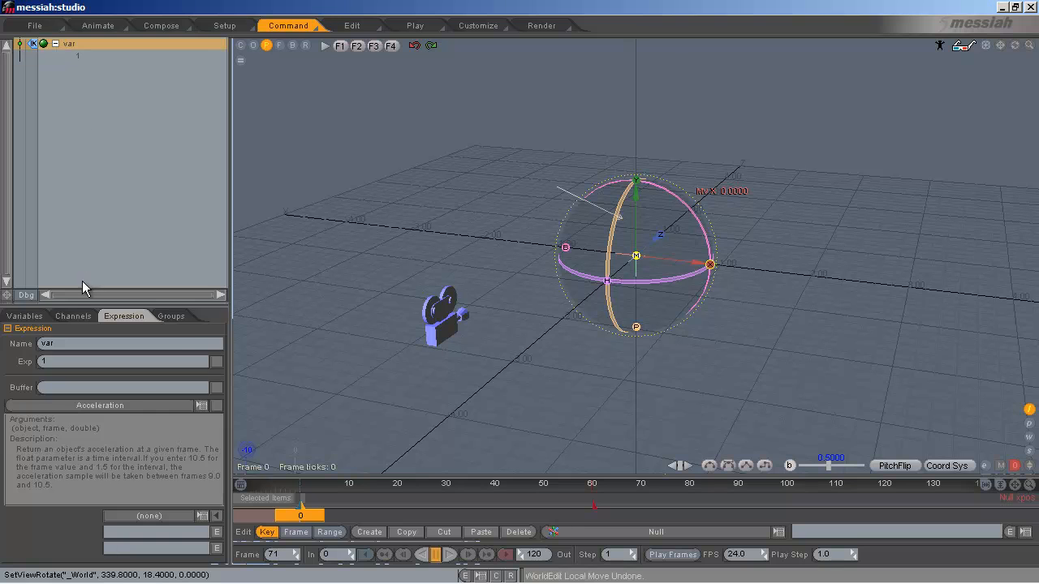
Step: Attach the Camera's xpos channel to the variable's expression so that it drives the camera's X position
click(77, 316)
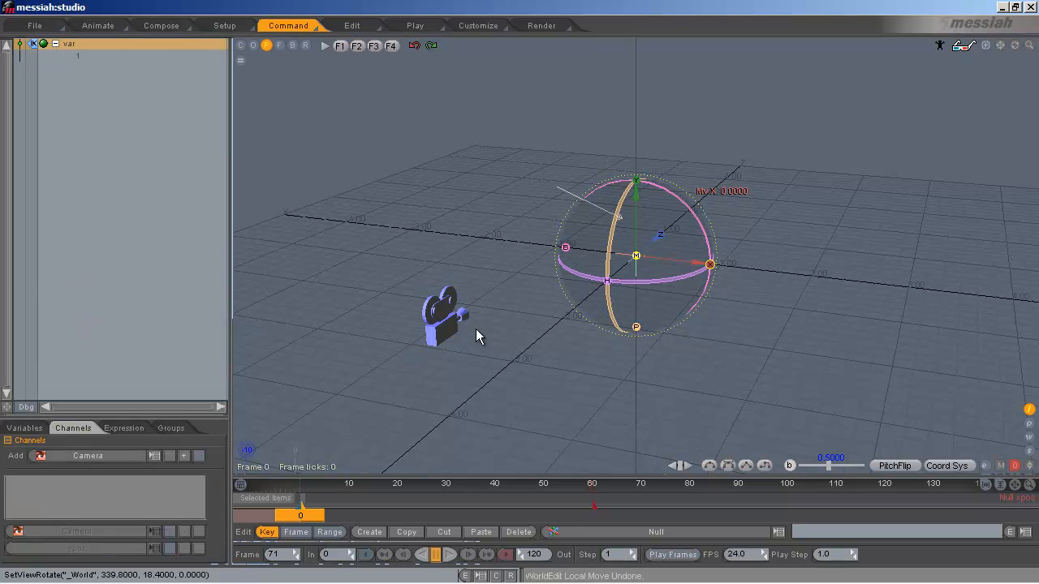
click(444, 333)
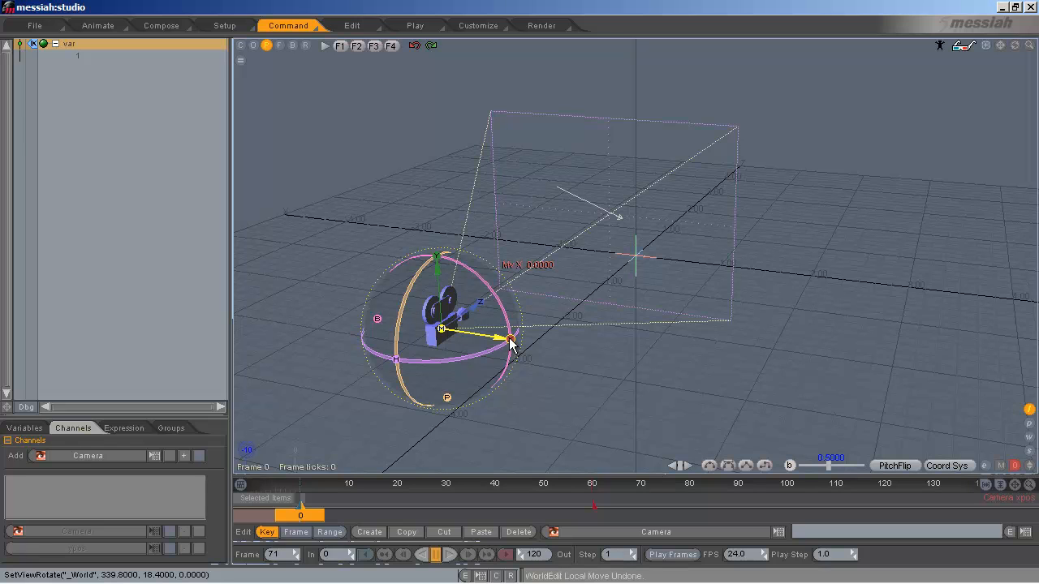
click(184, 457)
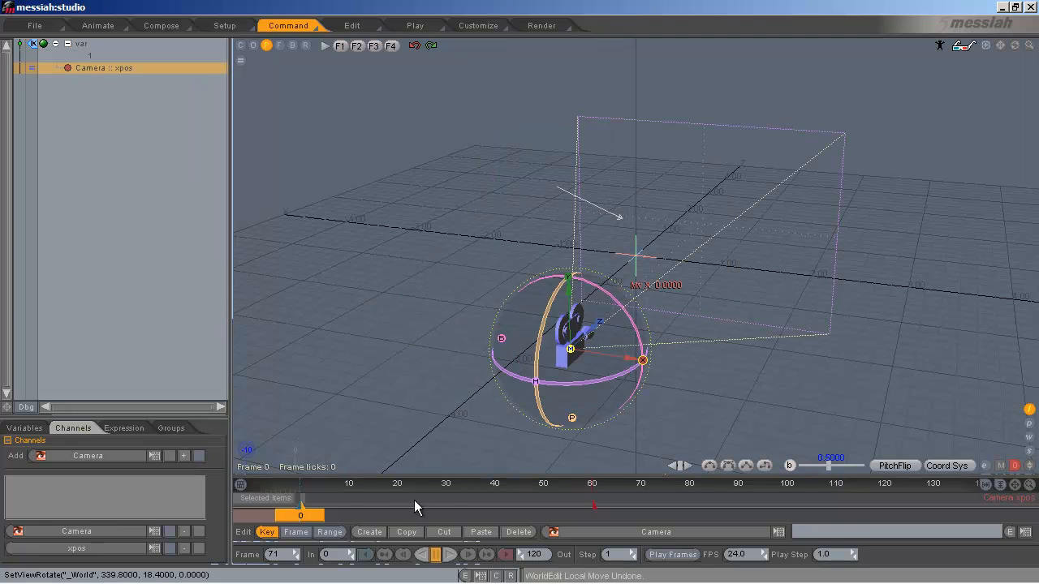
alt+drag(475, 420, 527, 289)
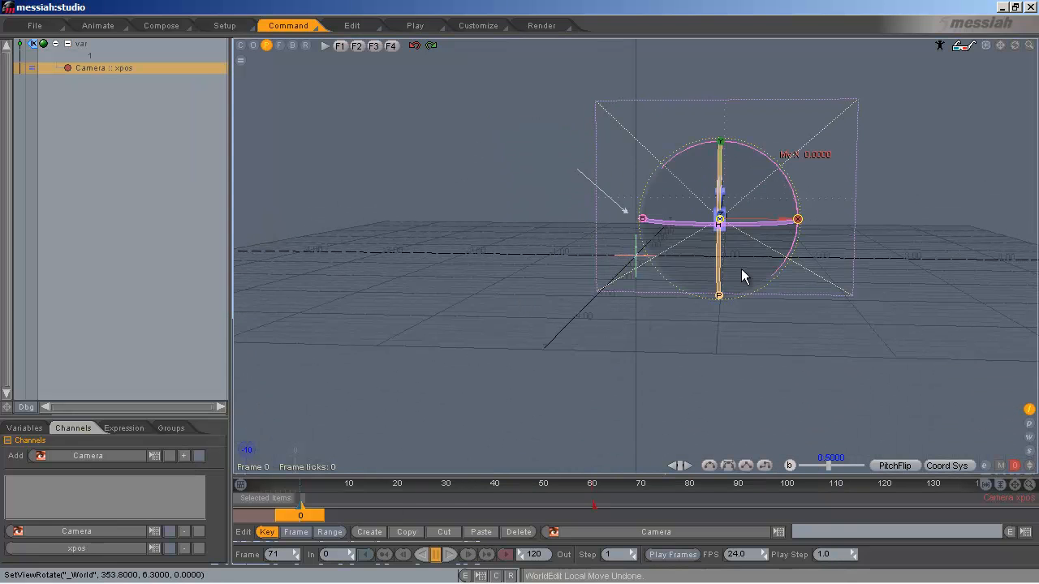
Step: Set the expression that drives the Camera's xpos channel to 2
alt+drag(809, 101, 519, 293)
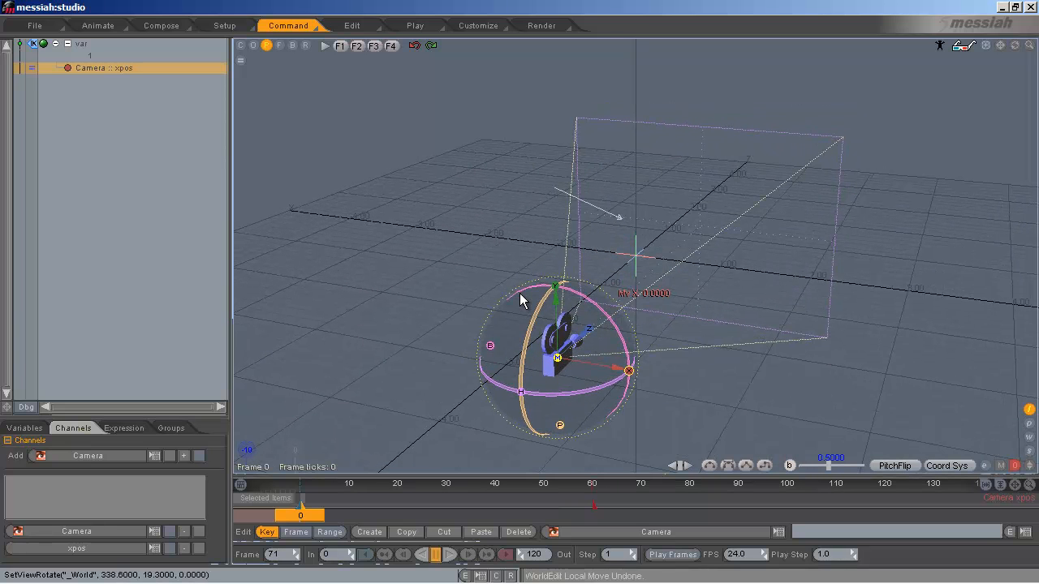
click(101, 56)
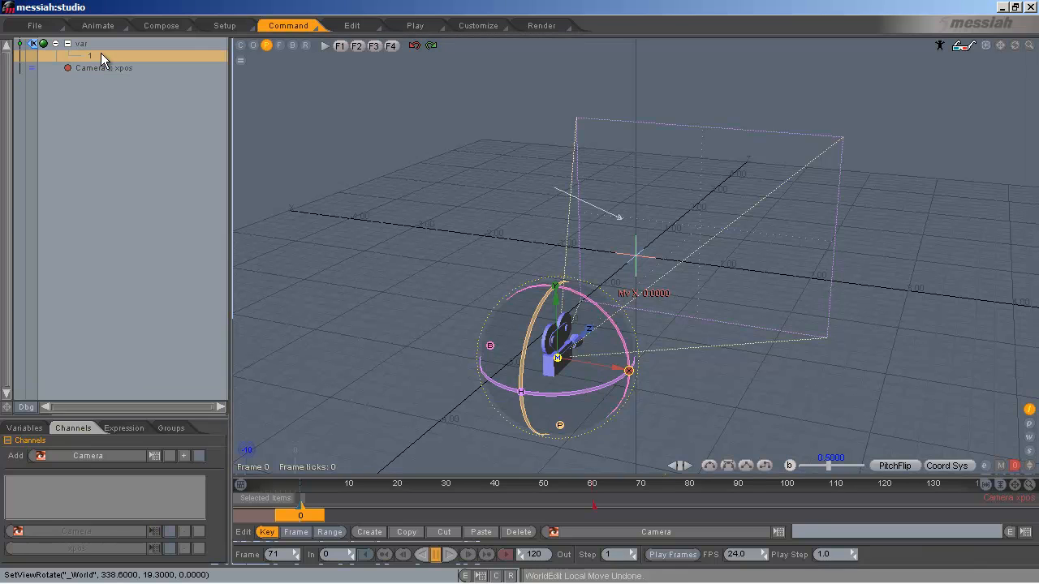
text(2)
key(Return)
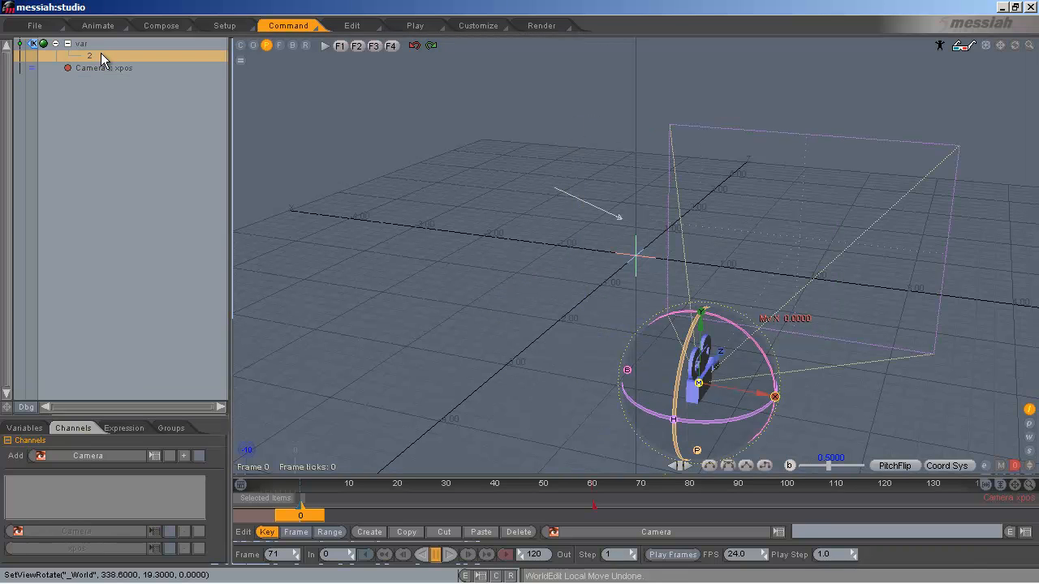
alt+drag(588, 236, 540, 270)
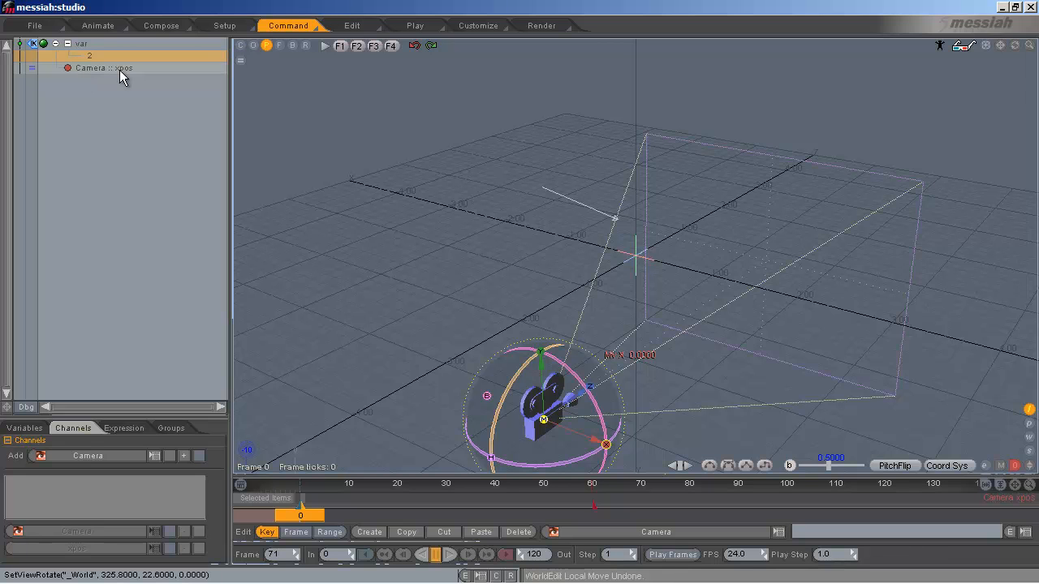
Step: Replace the variable's expression with the channel reference [Null:xpos] and test it by moving the null along X, undoing the move
double_click(95, 56)
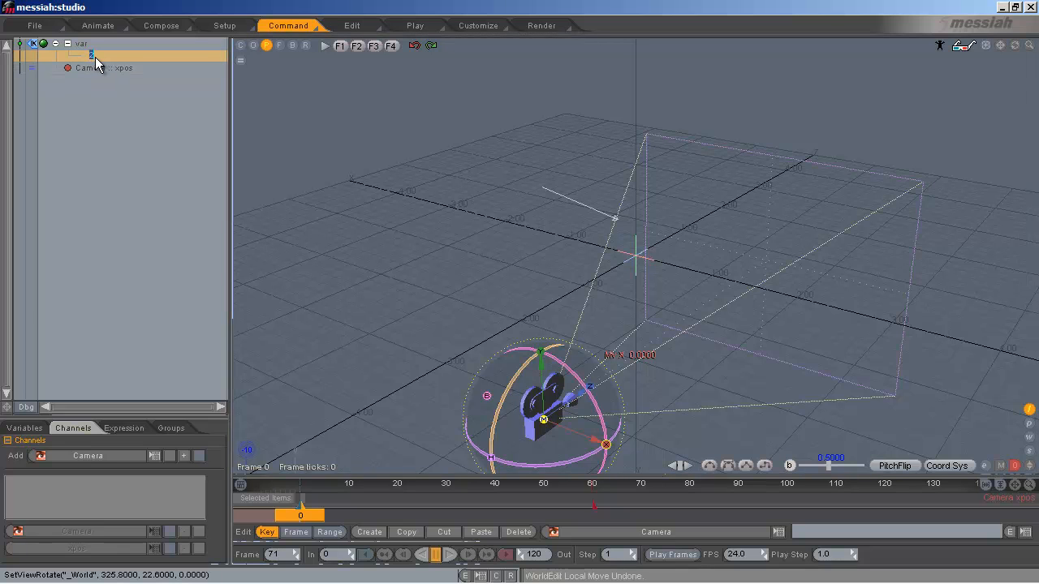
key(Return)
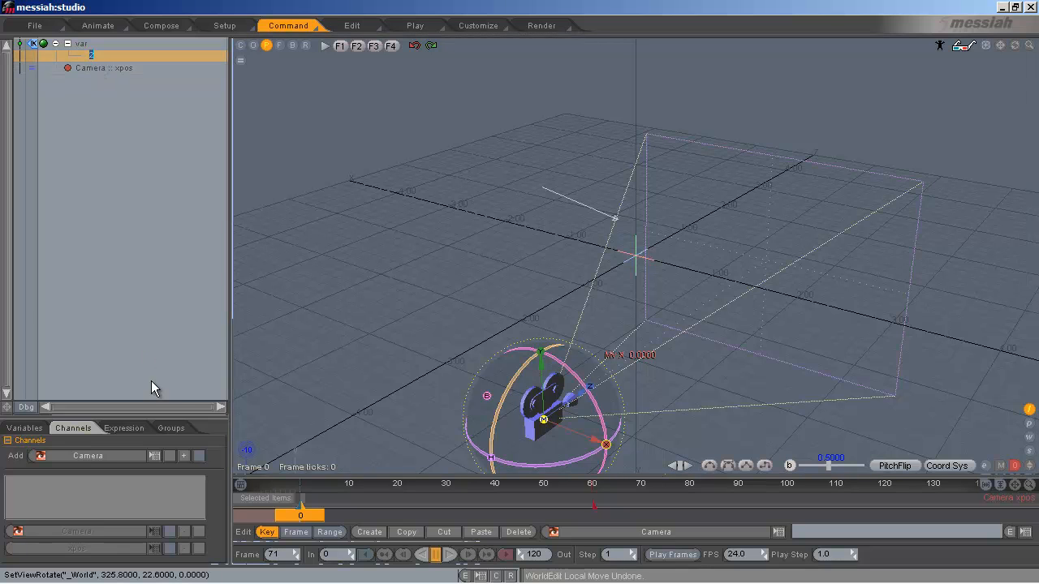
click(126, 429)
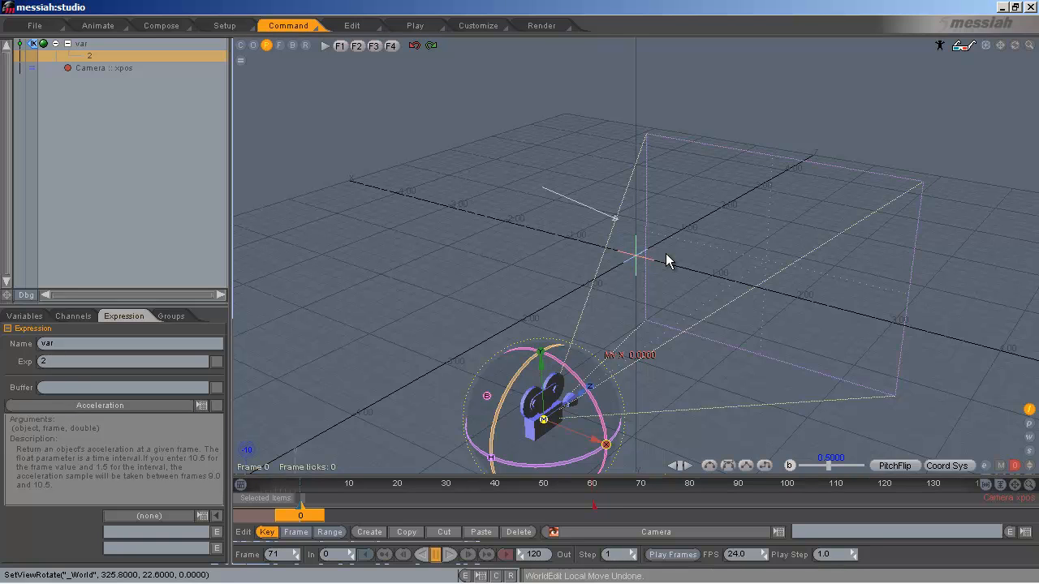
click(39, 362)
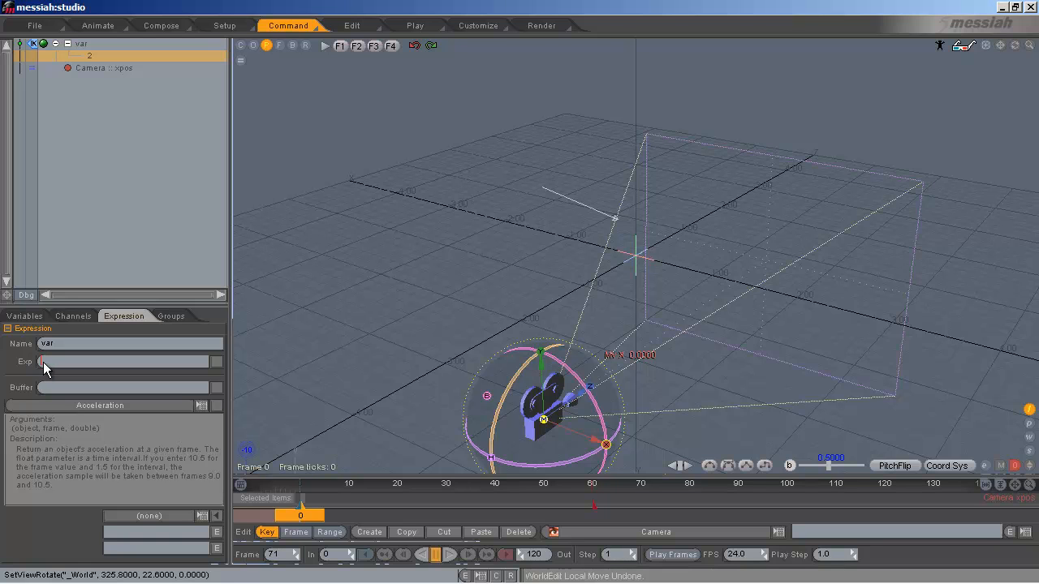
click(636, 257)
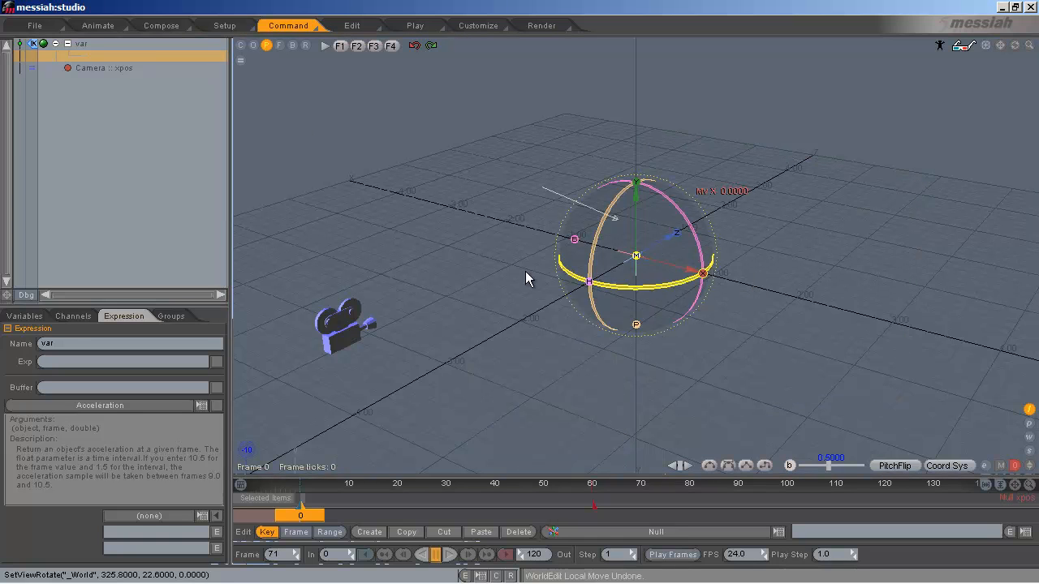
click(216, 389)
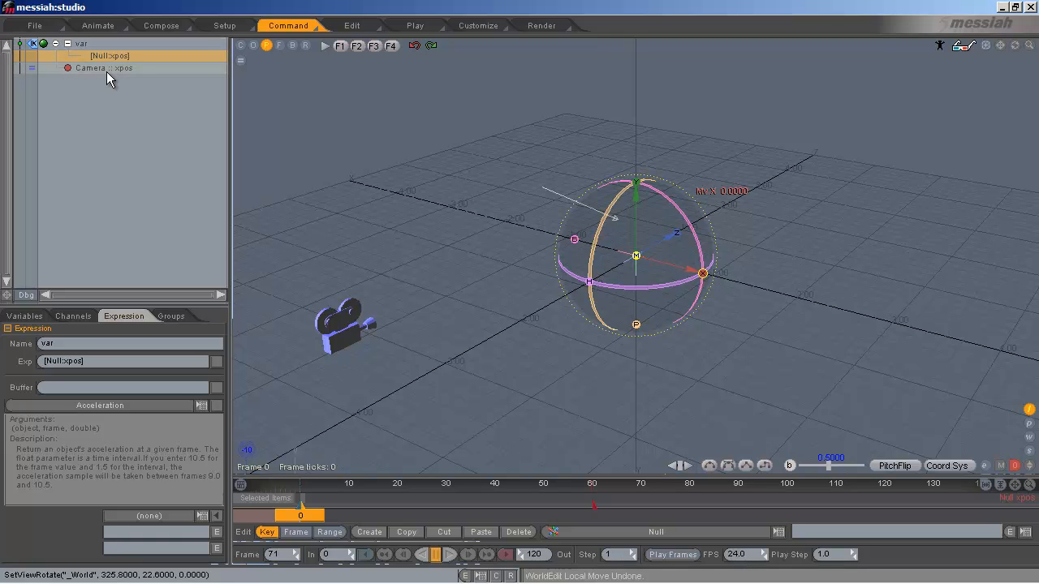
drag(692, 269, 520, 293)
key(ctrl+z)
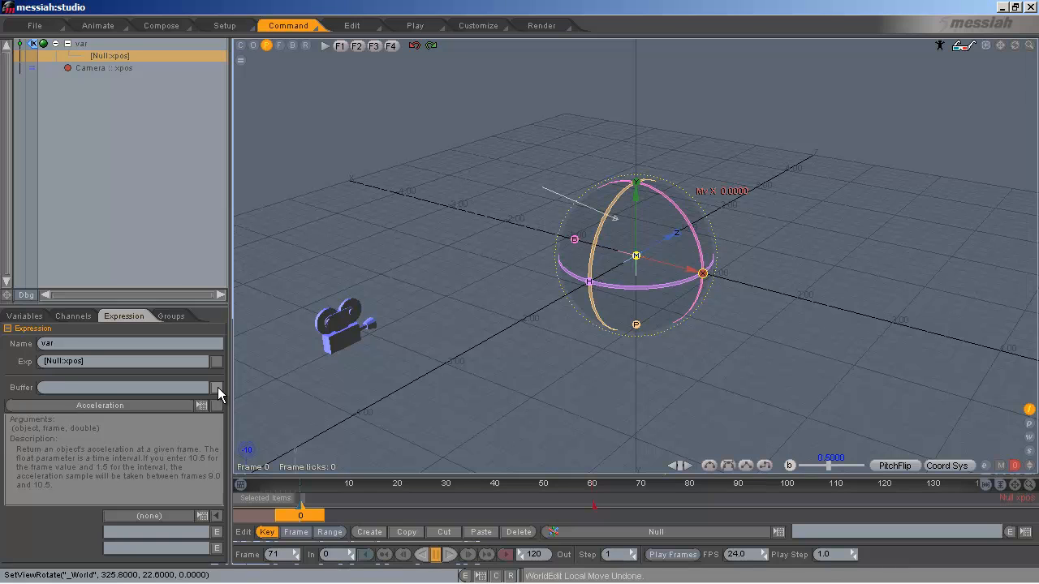
Step: Try inserting the null's xpos channel into the expression buffer, look through the available functions and clear the buffer
click(218, 387)
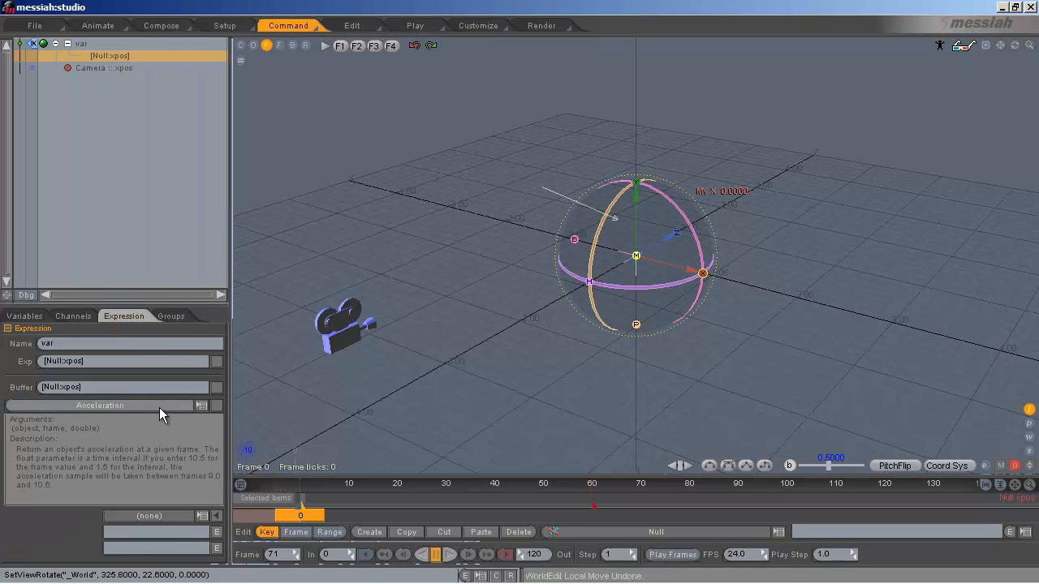
click(159, 407)
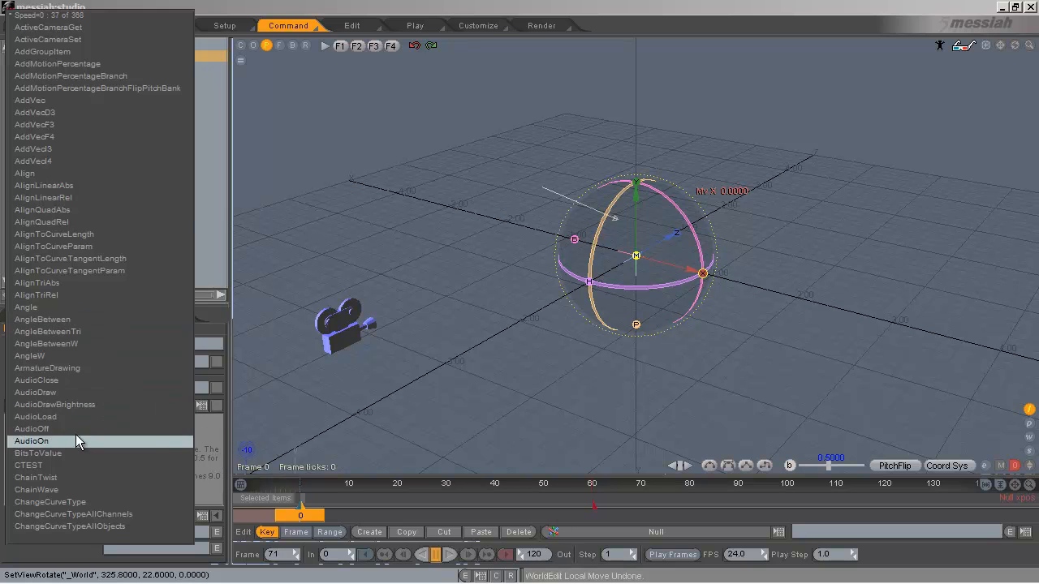
key(Escape)
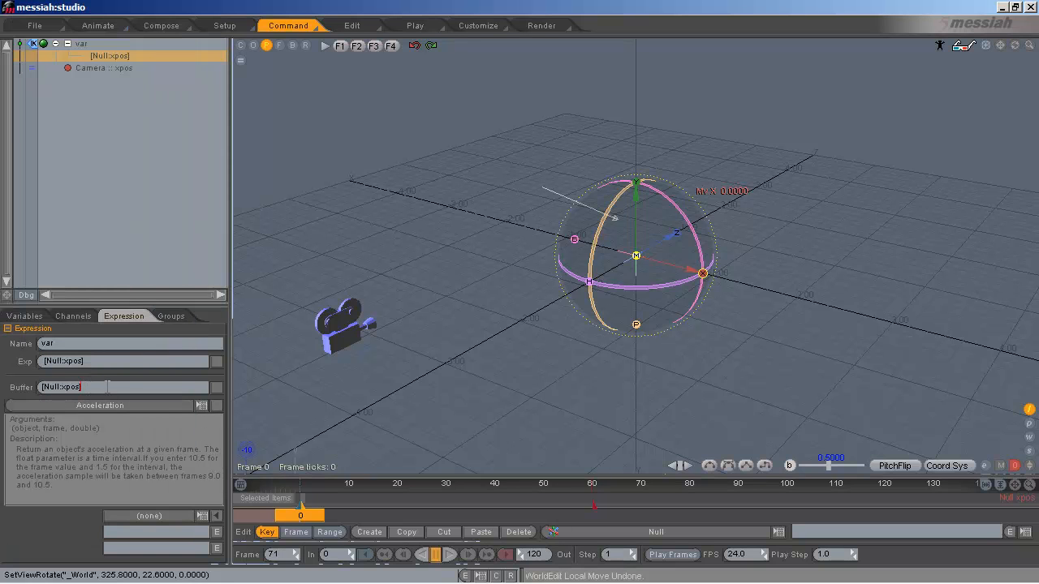
drag(105, 386, 33, 385)
key(Delete)
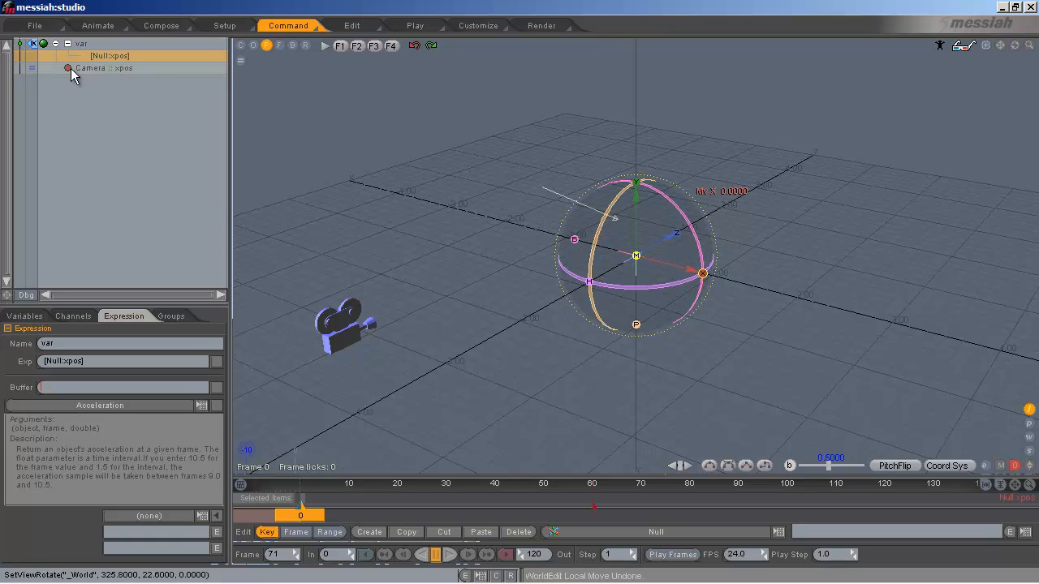
Step: Attach the Camera's ypos channel to the variable as a second driven channel
click(79, 44)
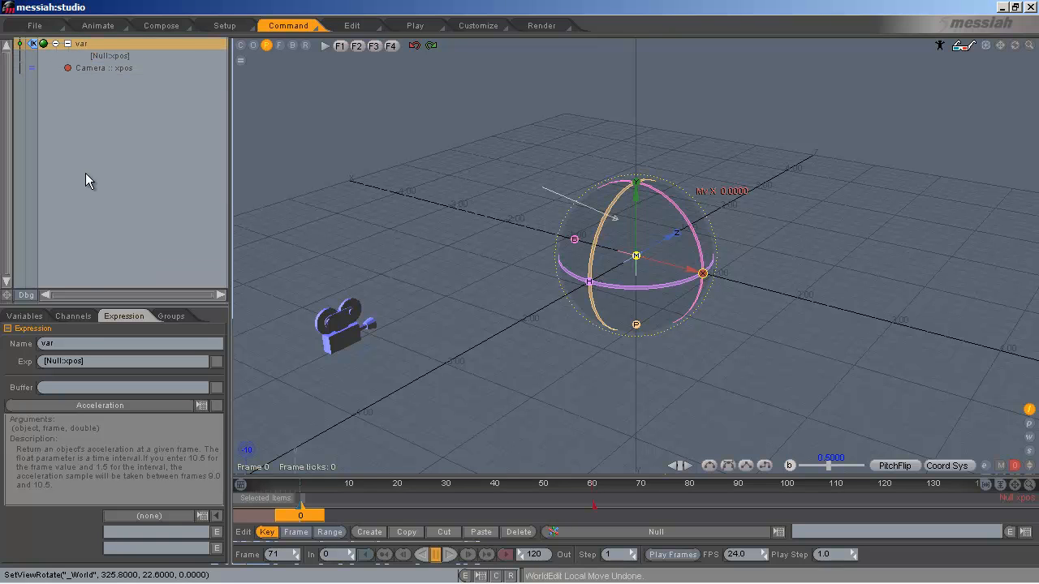
click(77, 317)
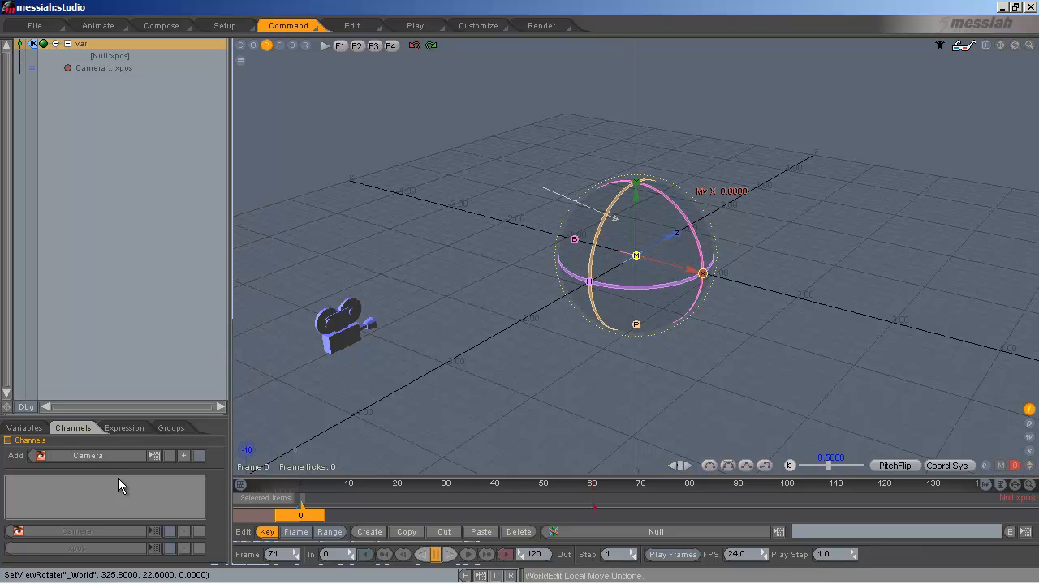
click(341, 345)
click(341, 339)
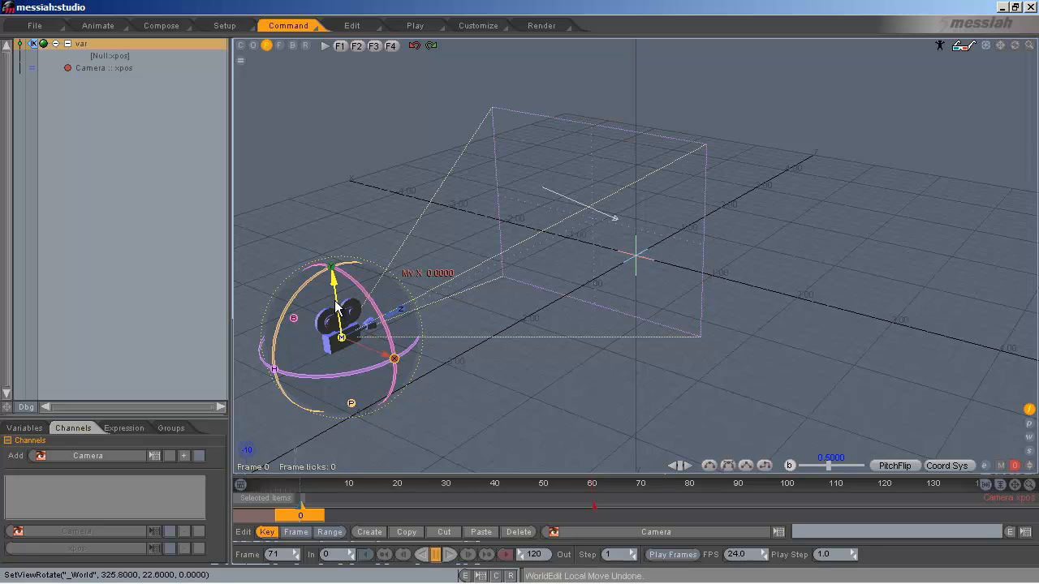
click(394, 313)
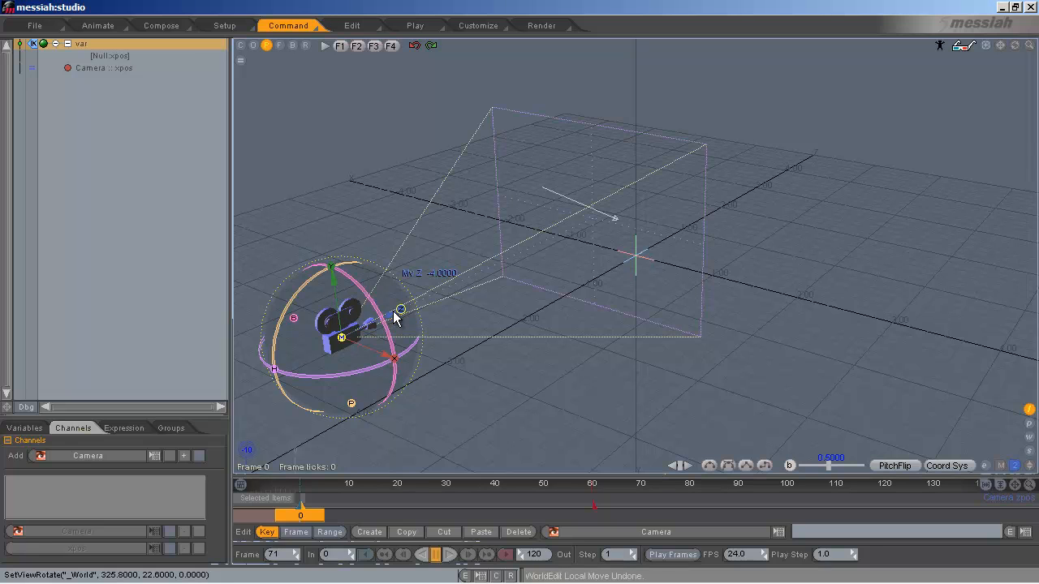
click(184, 456)
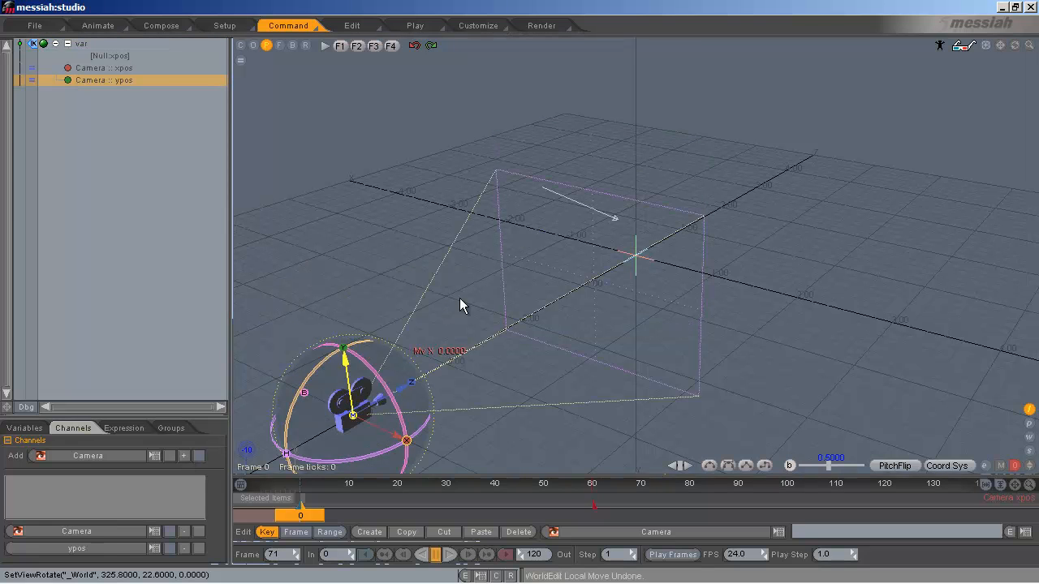
Step: Test the two driven camera channels by moving the null back and forth along X, ending at about 0.29
alt+drag(519, 292, 519, 294)
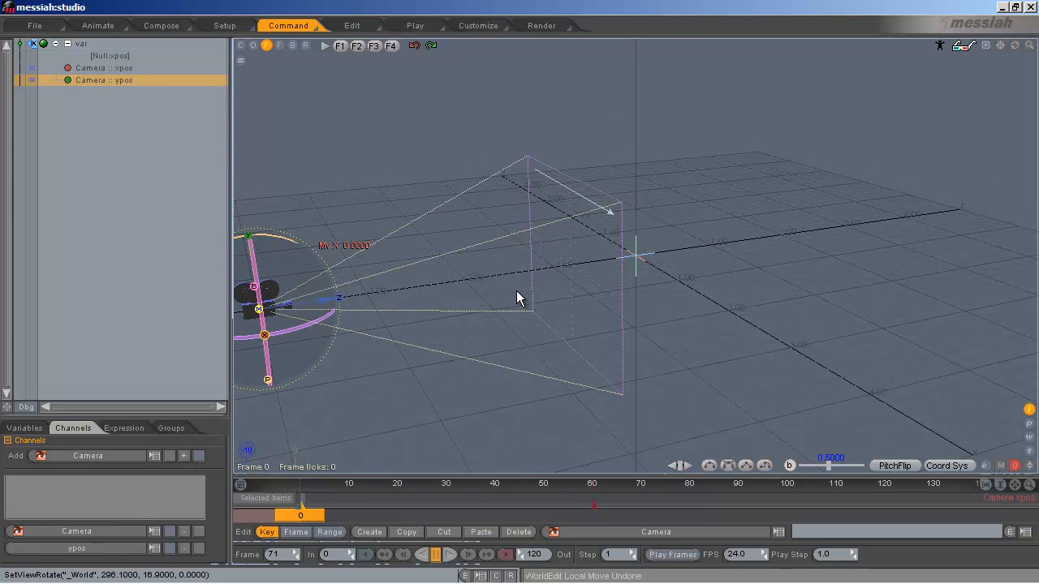
click(634, 259)
alt+drag(433, 276, 804, 263)
drag(705, 269, 529, 297)
middle_drag(528, 288, 520, 292)
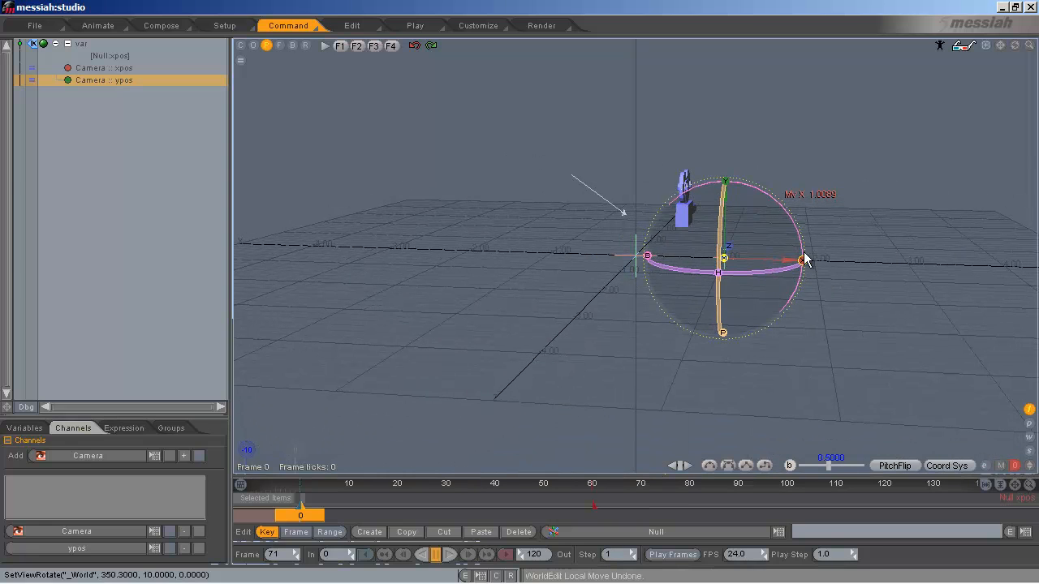
drag(786, 259, 518, 292)
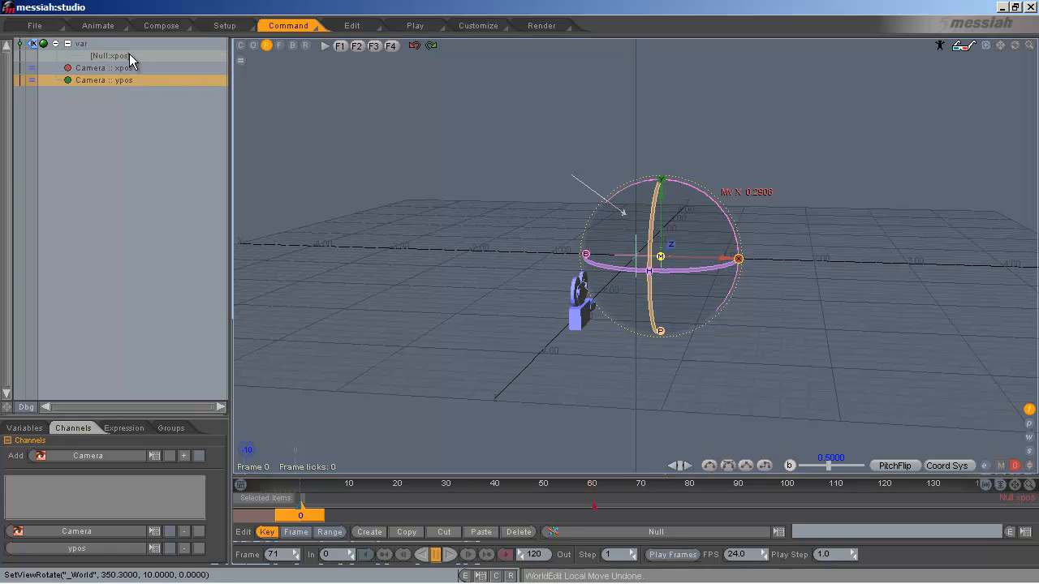
Step: Change the variable's expression to [Null:xpos]*2 and move the null along X to about 0.65
click(121, 428)
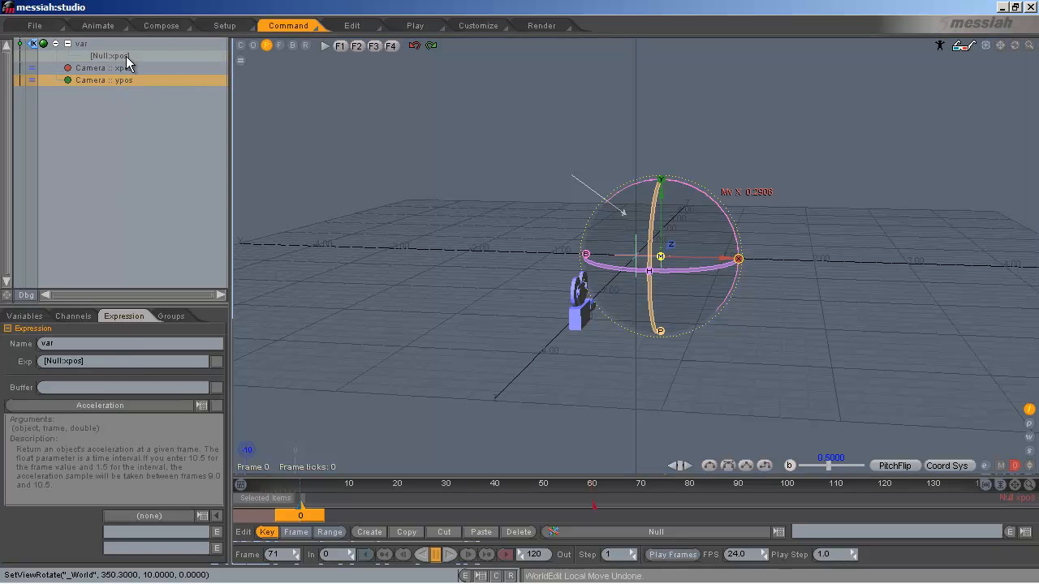
double_click(127, 56)
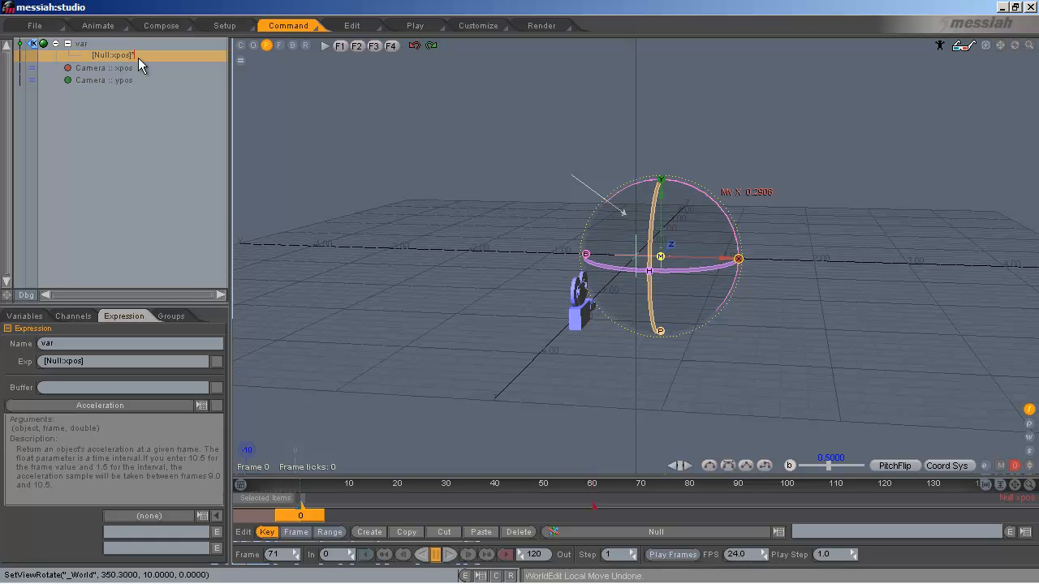
text(*2)
key(Return)
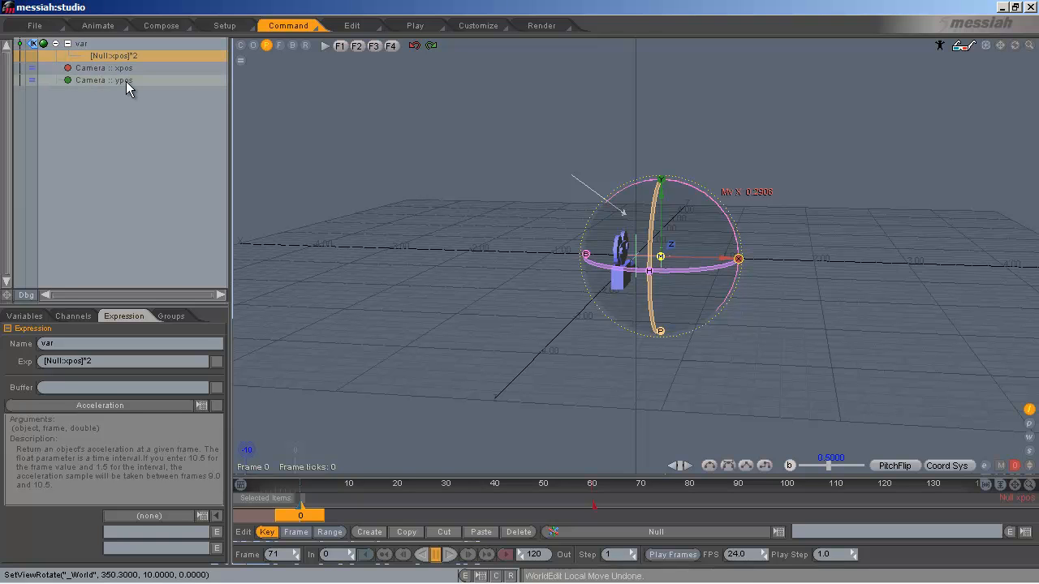
middle_drag(524, 271, 519, 291)
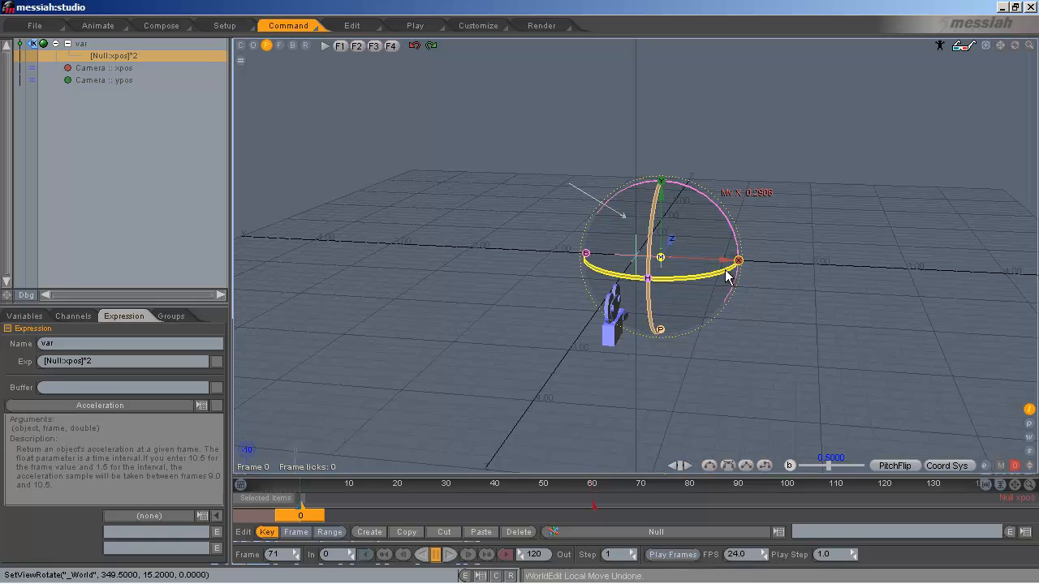
drag(724, 260, 756, 262)
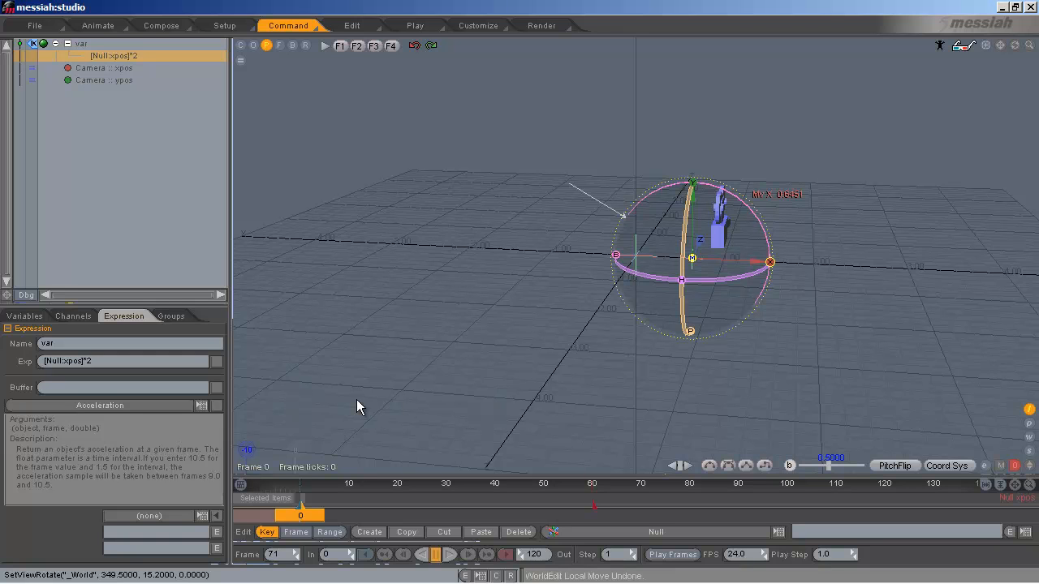
Step: Add a Slider item in Setup mode and hide its position, rotation and scale channels except xpos
click(225, 26)
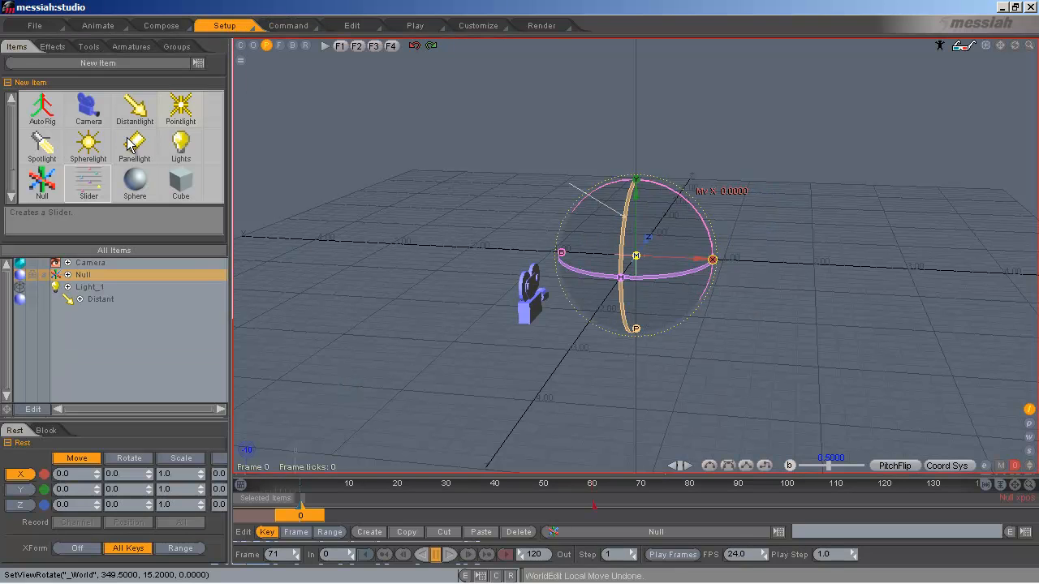
click(88, 189)
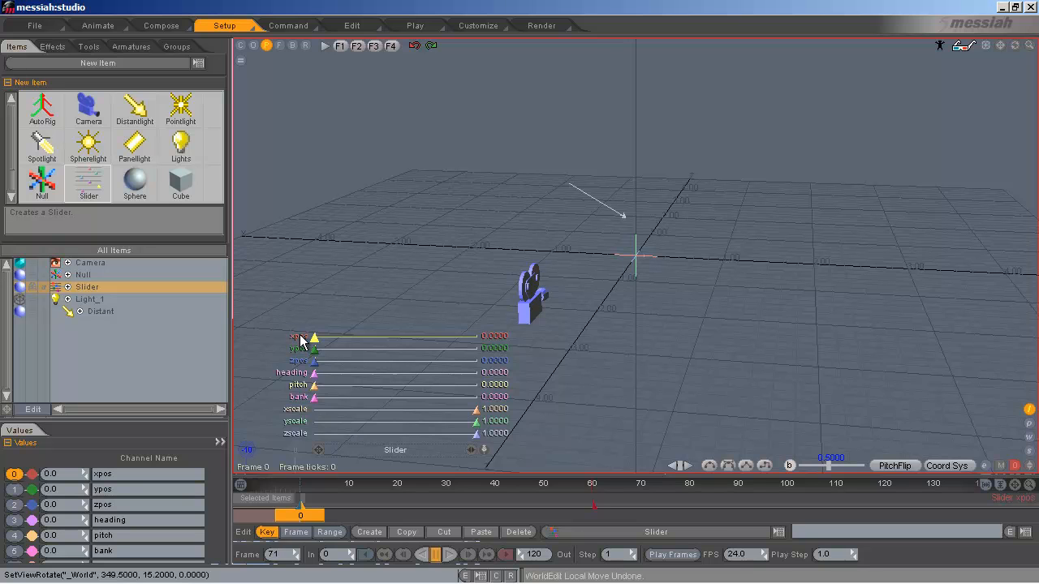
right_click(32, 489)
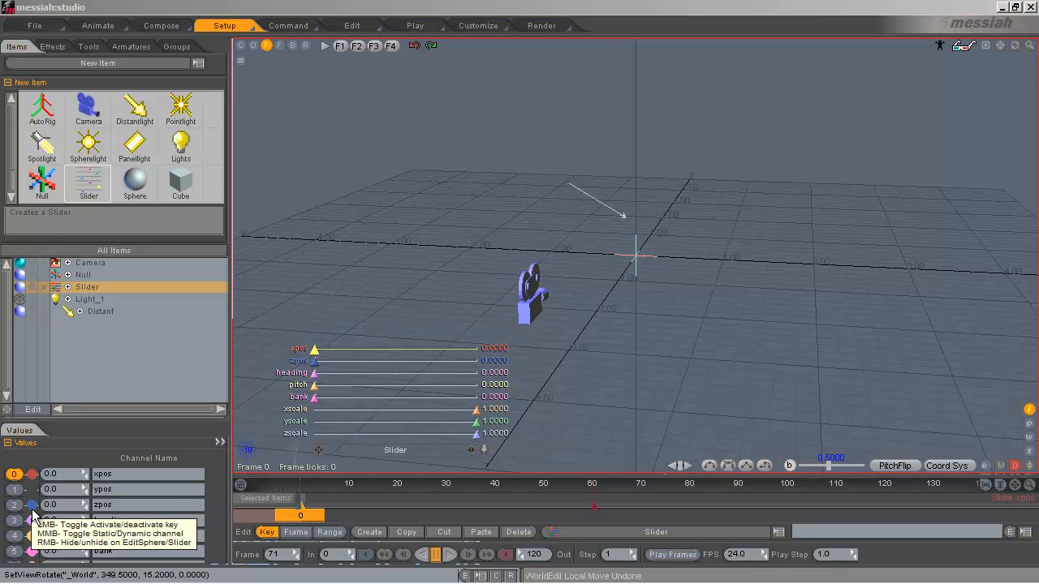
right_click(31, 507)
right_click(31, 521)
right_click(31, 534)
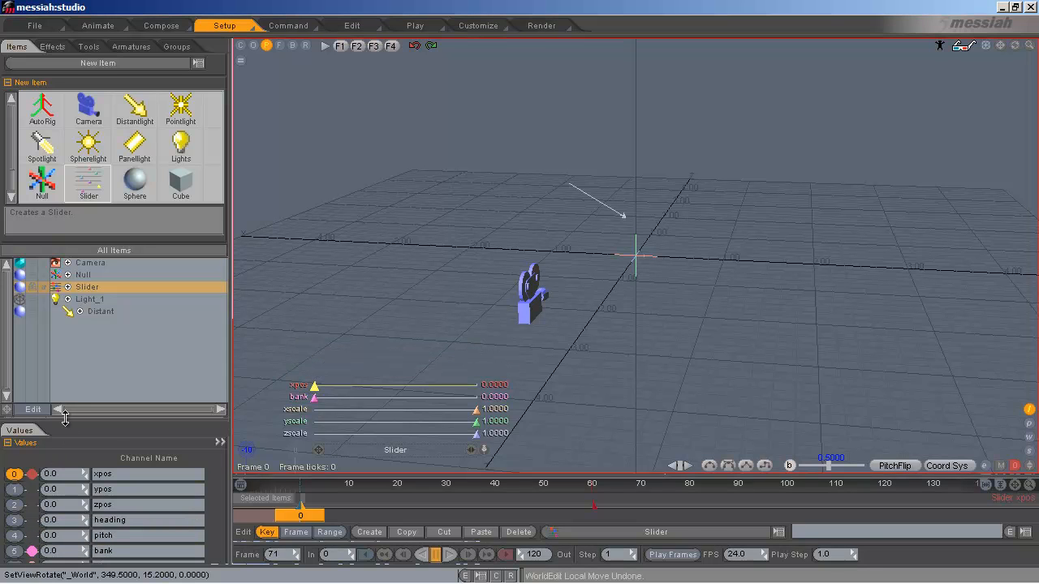
drag(65, 416, 64, 312)
right_click(32, 445)
right_click(31, 461)
right_click(32, 476)
right_click(32, 491)
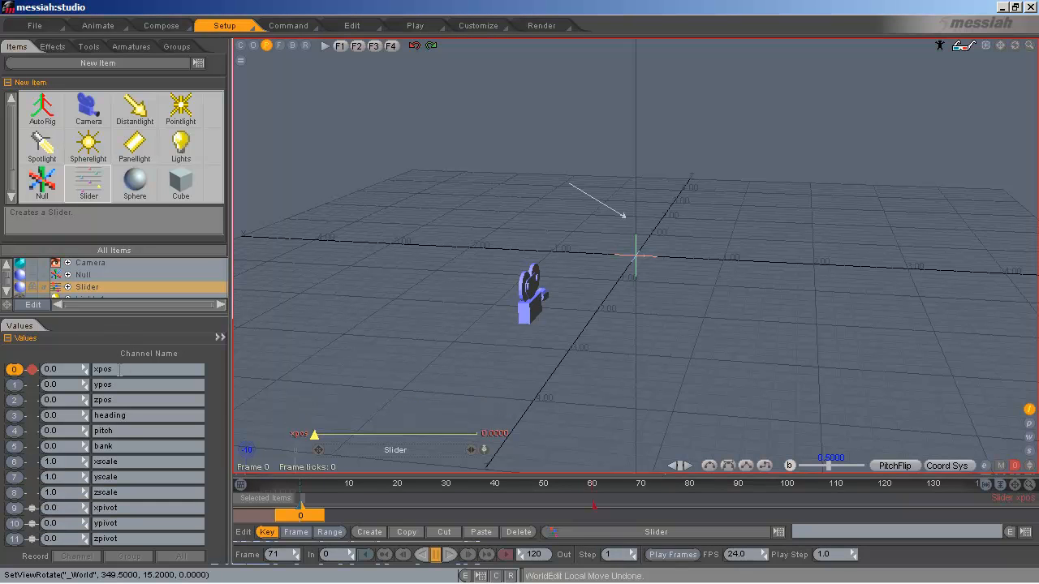
Step: Rename the slider's xpos channel x_multiplier and reselect the slider to refresh its display
drag(117, 370, 98, 370)
text(_multiplier)
key(Return)
click(88, 275)
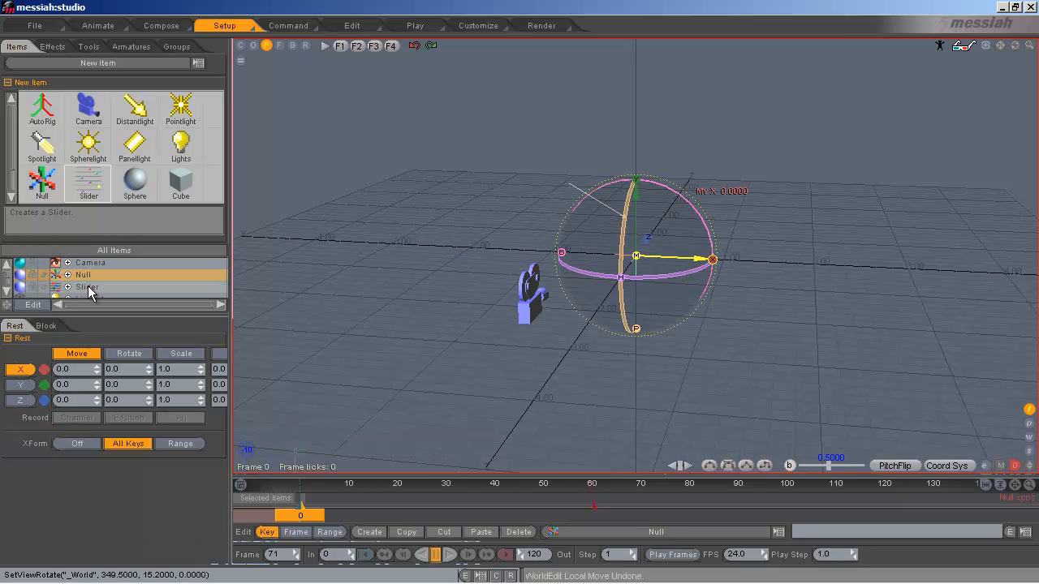
click(89, 288)
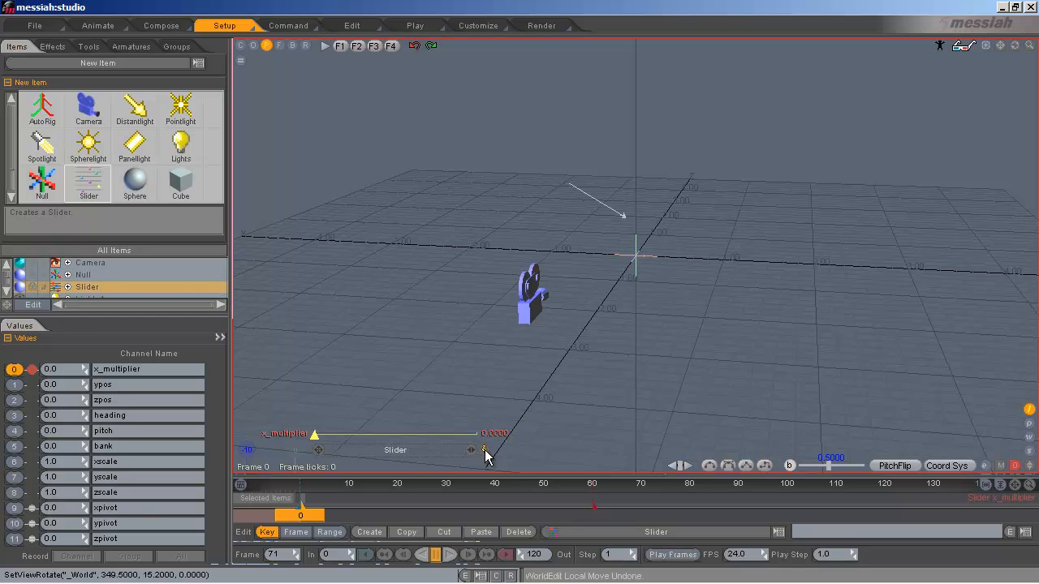
Step: With the Slider selected, change the var expression in Command mode to [Null:xpos]*[Slider:xpos]
click(97, 272)
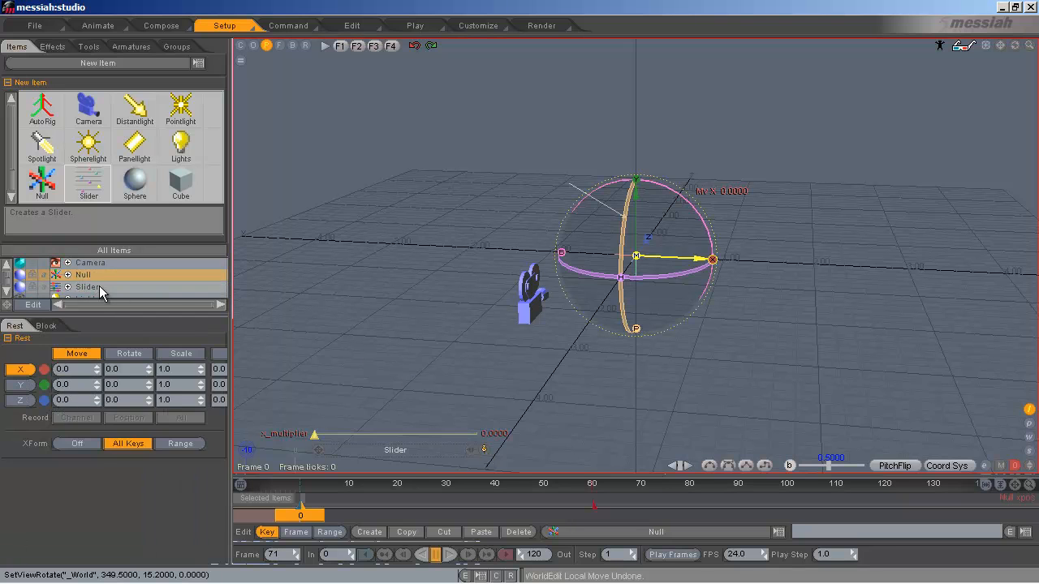
click(99, 286)
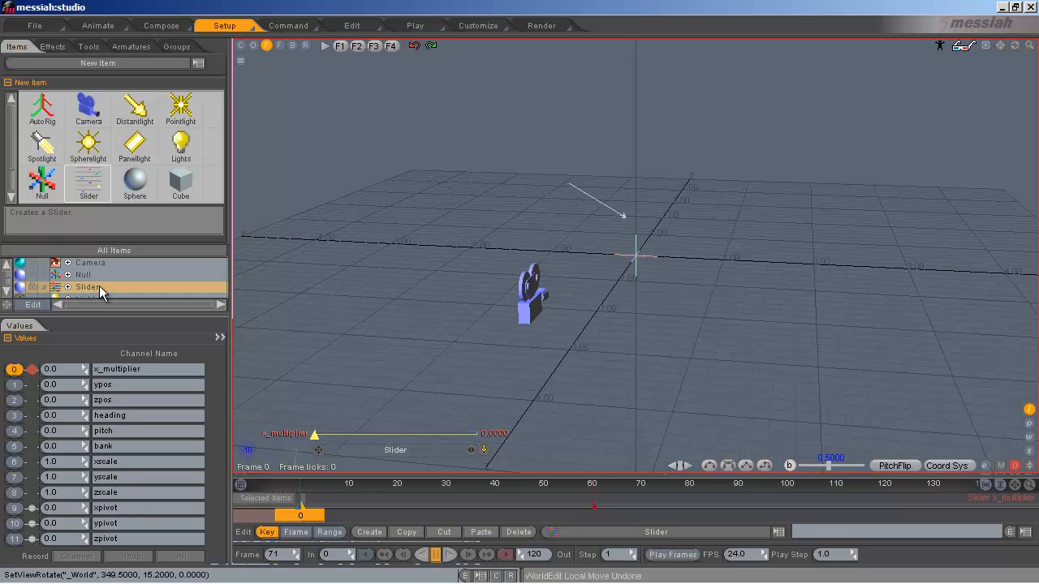
click(290, 28)
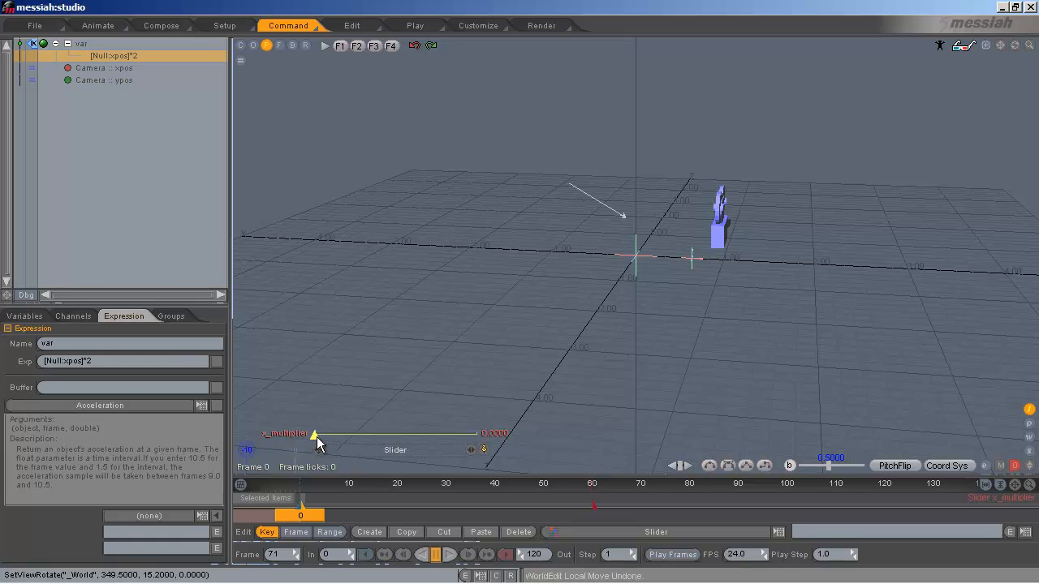
click(113, 362)
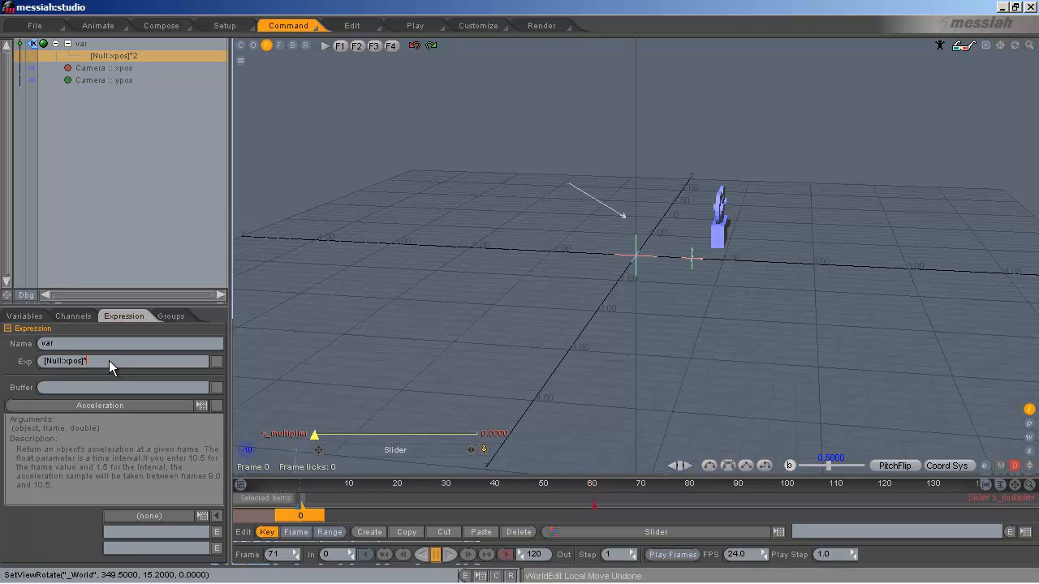
click(215, 363)
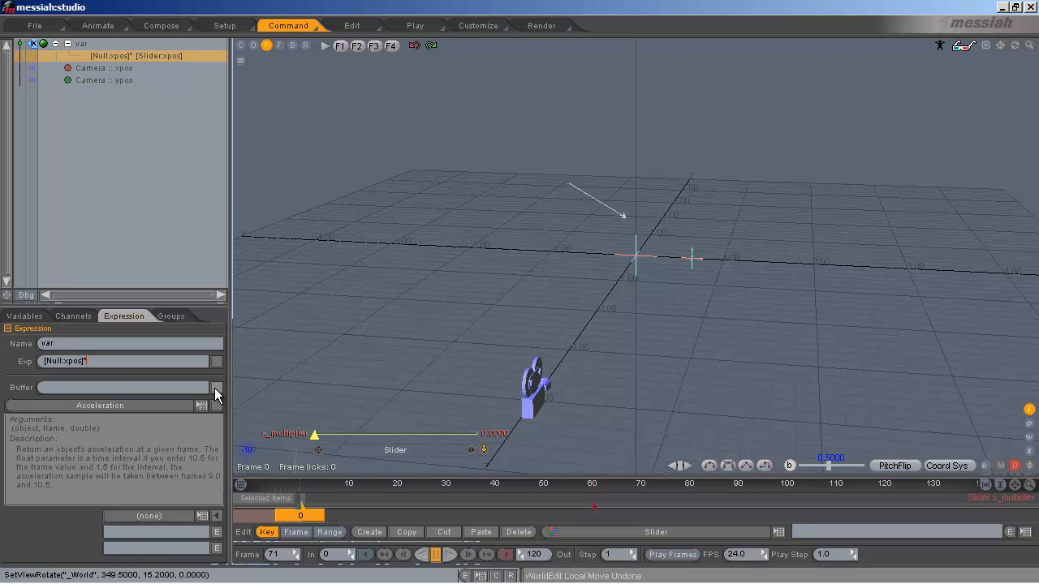
click(214, 387)
key(Delete)
key(Return)
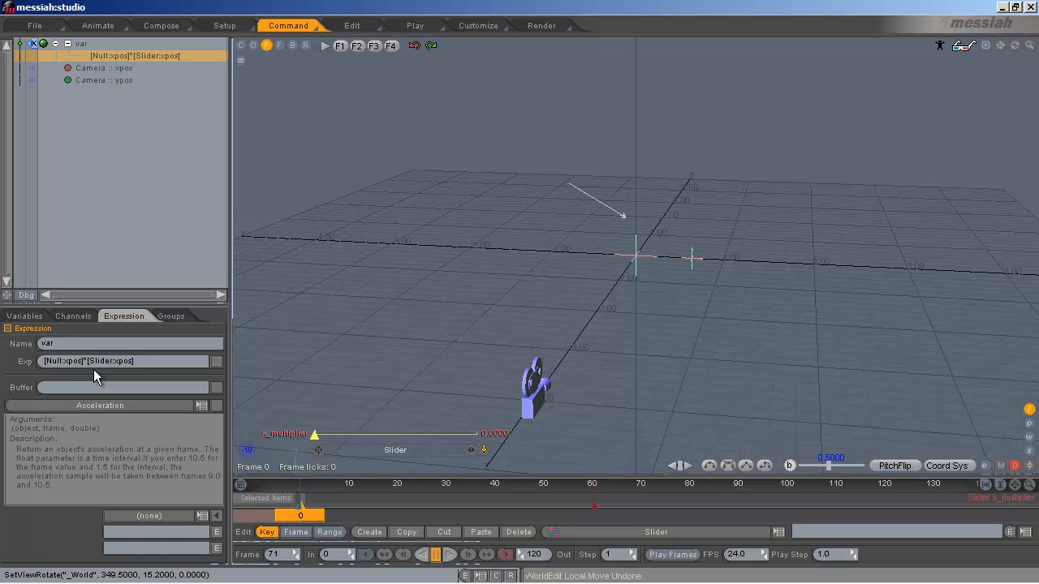
Step: Move the null along X to about 1.25 and raise the x_multiplier slider to 1.0
click(691, 258)
drag(762, 261, 809, 272)
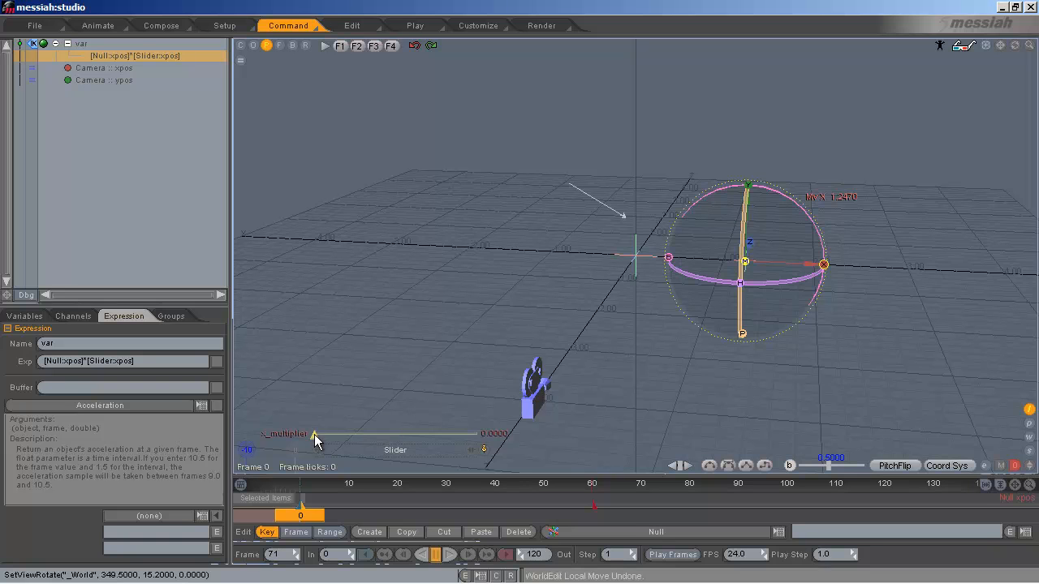
click(314, 434)
drag(315, 435, 479, 434)
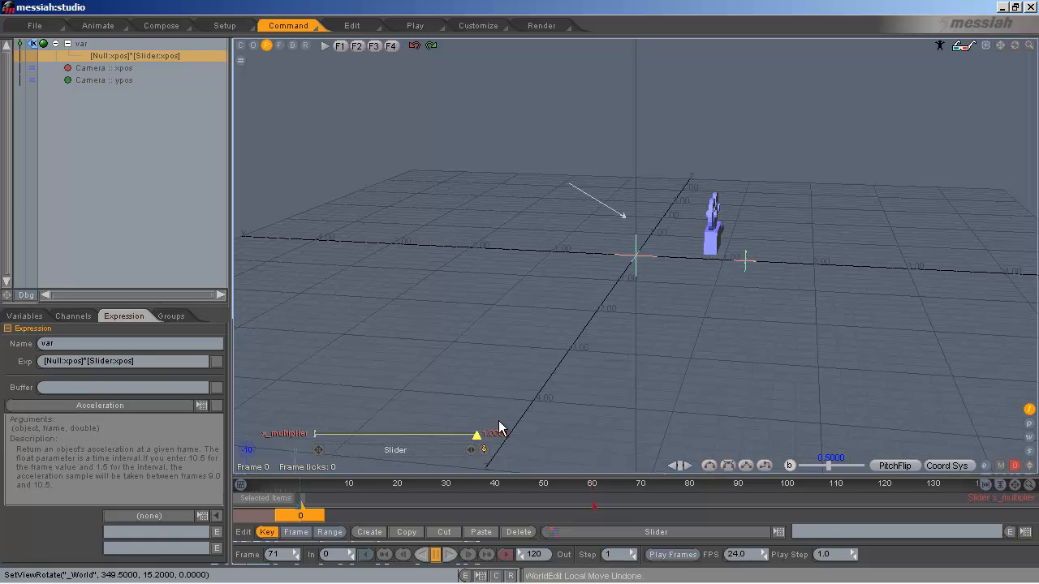
Step: Test the multiplied camera motion by moving the null back along X to about 0.84
click(748, 262)
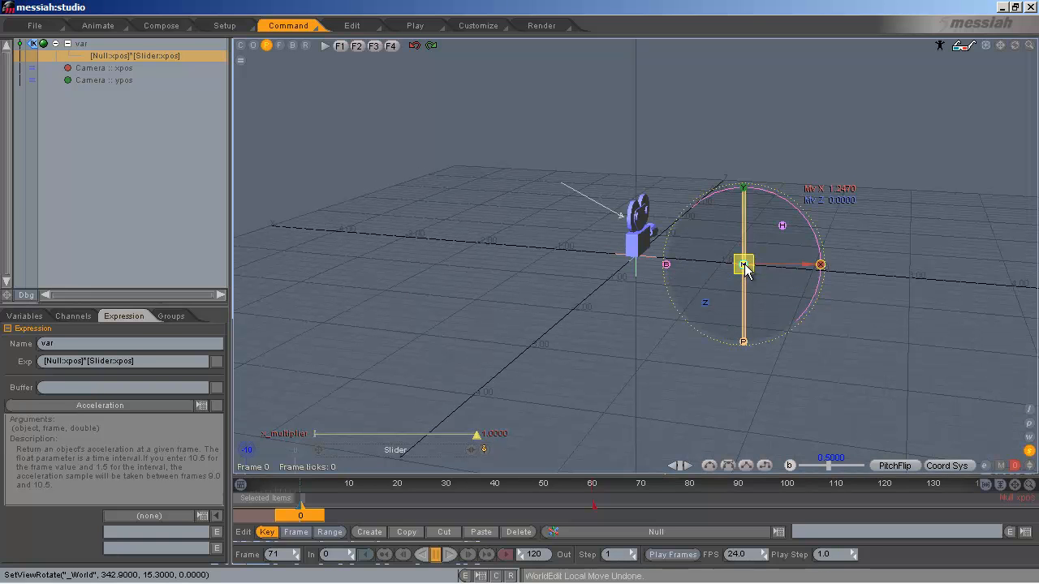
drag(795, 270, 756, 268)
mouse_move(521, 292)
middle_down()
mouse_move(510, 295)
mouse_move(518, 294)
middle_up()
key(y)
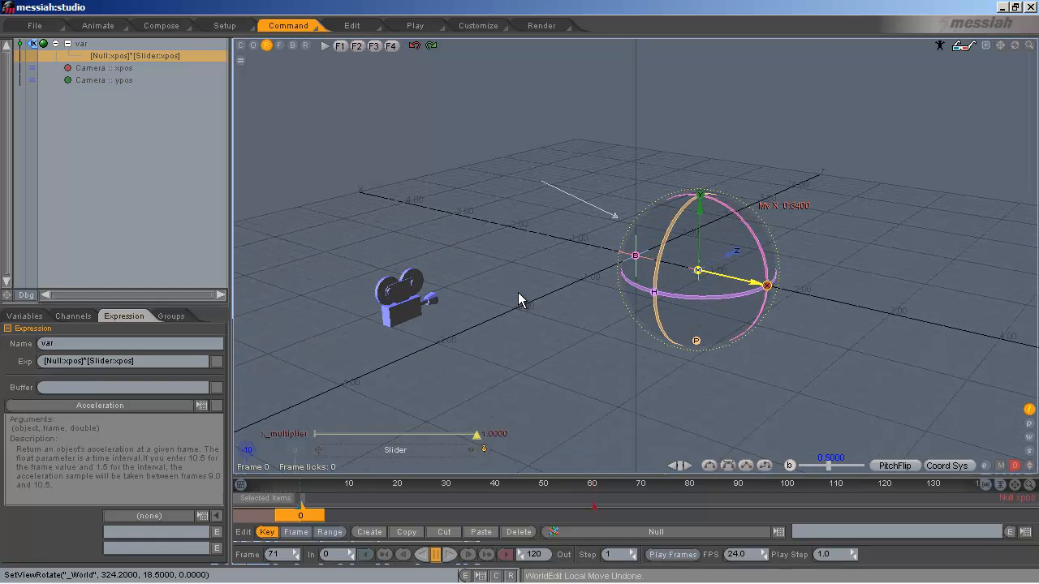